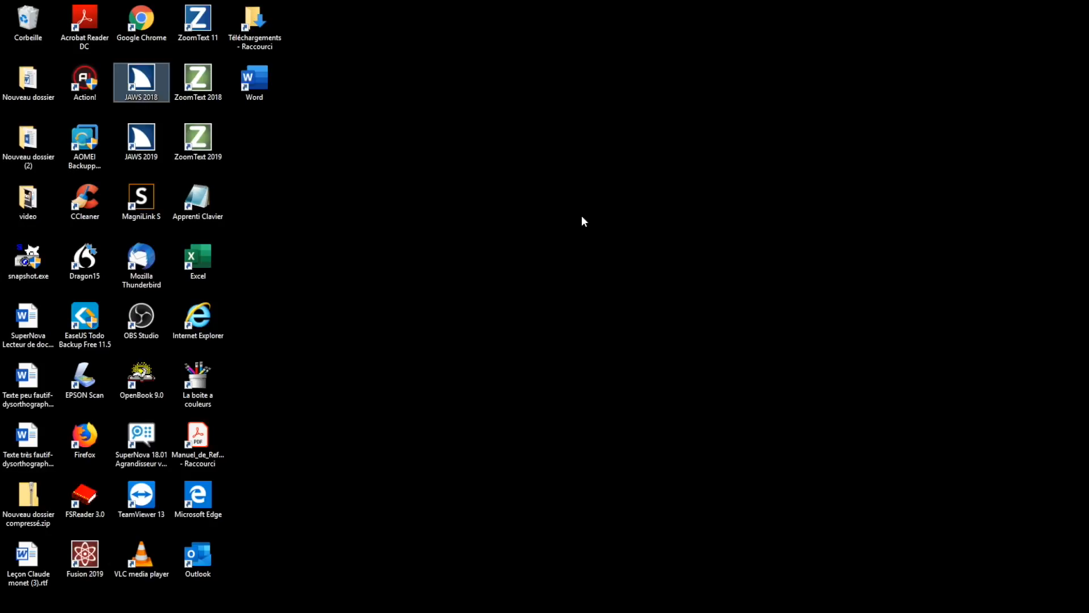
Step: Open the JAWS keyboard manager (Gestionnaire de clavier) and move to the script list of the default file
{"action": "key", "text": "Insert+j"}
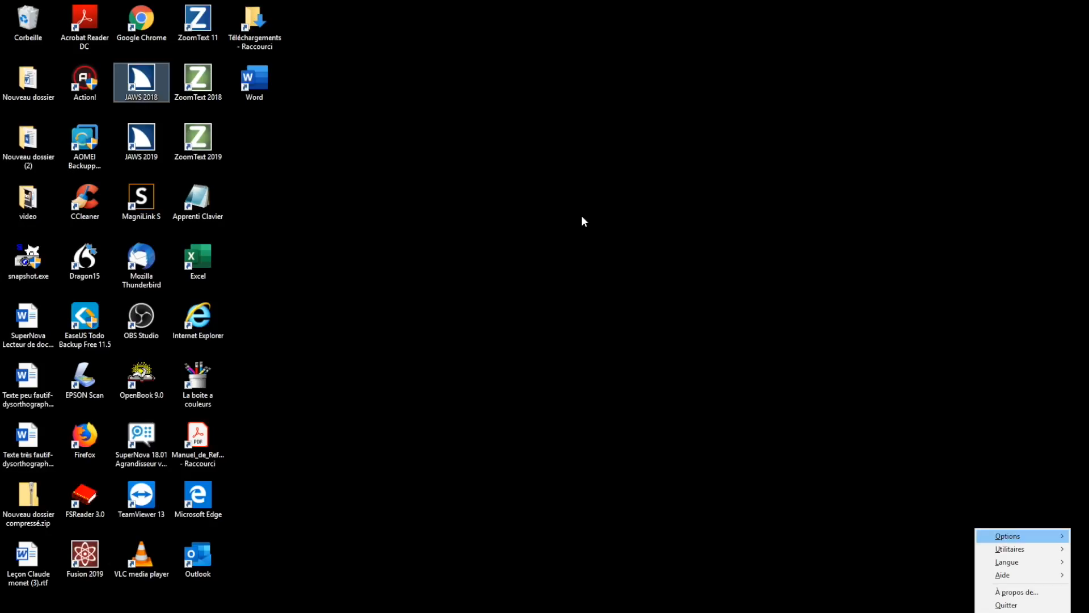
{"action": "key", "text": "Down"}
{"action": "key", "text": "Right"}
{"action": "key", "text": "l"}
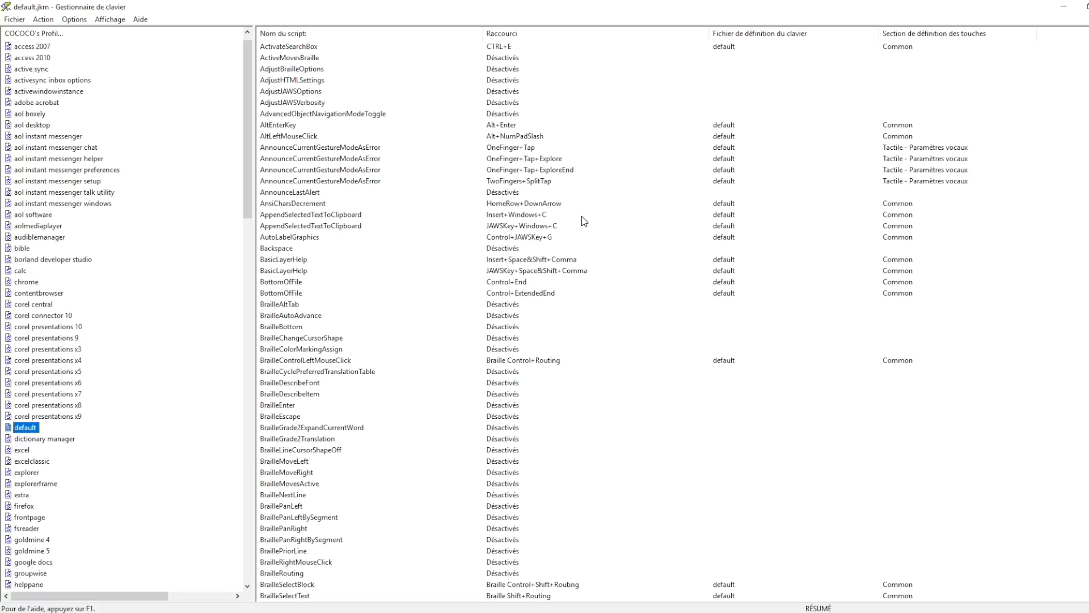
{"action": "key", "text": "Tab"}
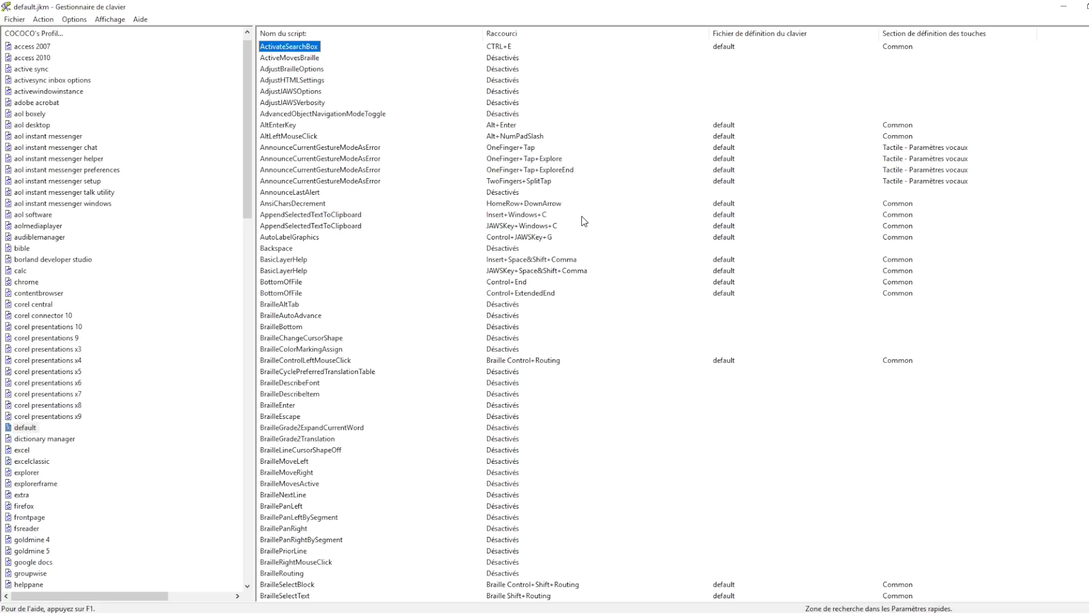
Step: Run the JAWS utility "Personnaliser la vue de liste" for the script list
{"action": "key", "text": "Insert+F2"}
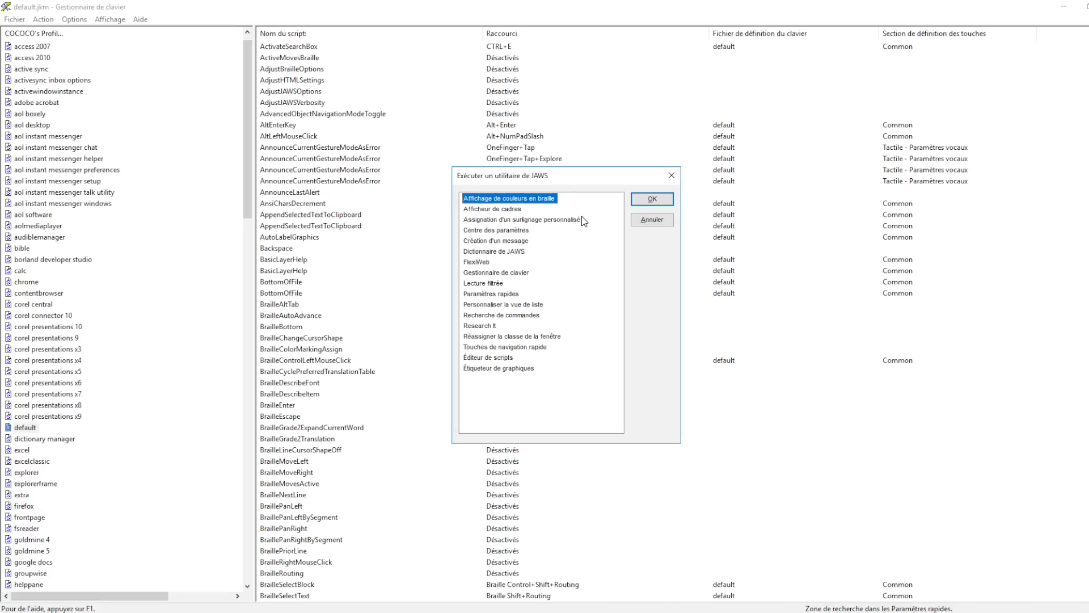
{"action": "key", "text": "p"}
{"action": "key", "text": "p"}
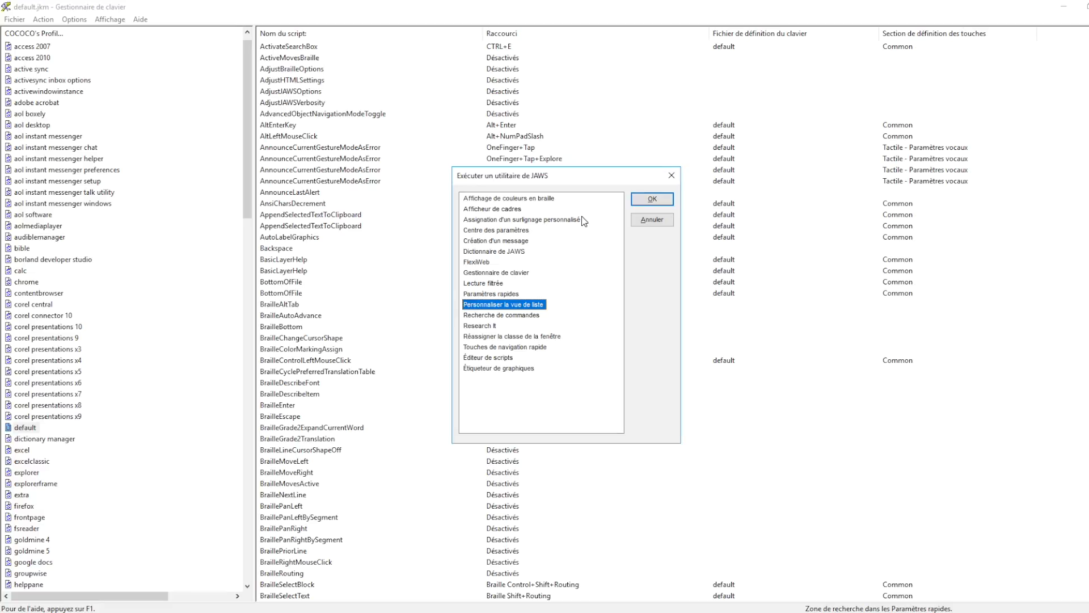
{"action": "key", "text": "Return"}
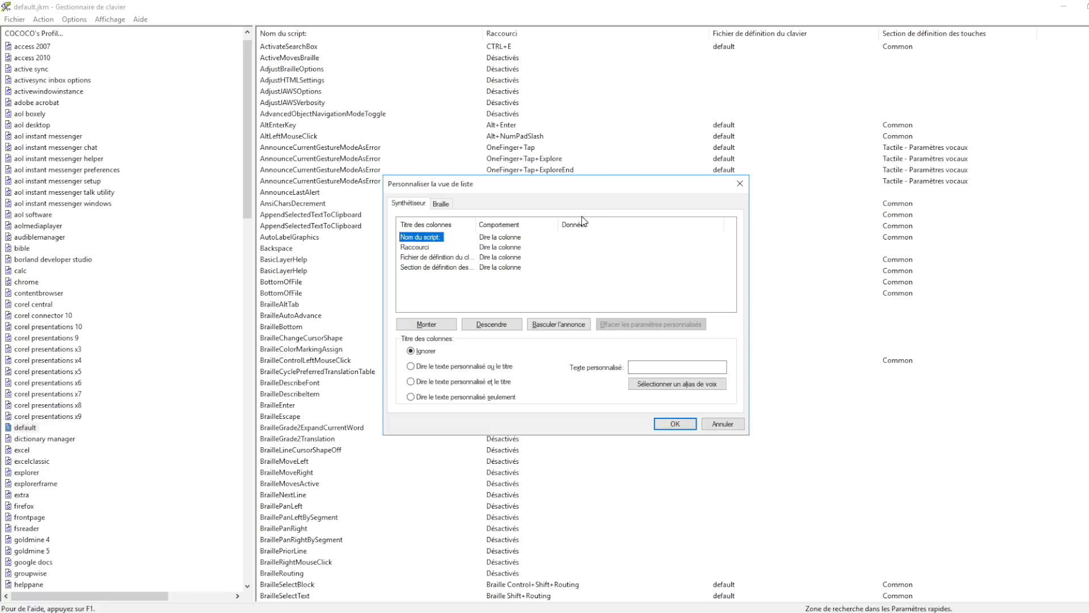
Step: Examine the four listed columns and the options for reordering them and toggling their announcement
{"action": "key", "text": "Down"}
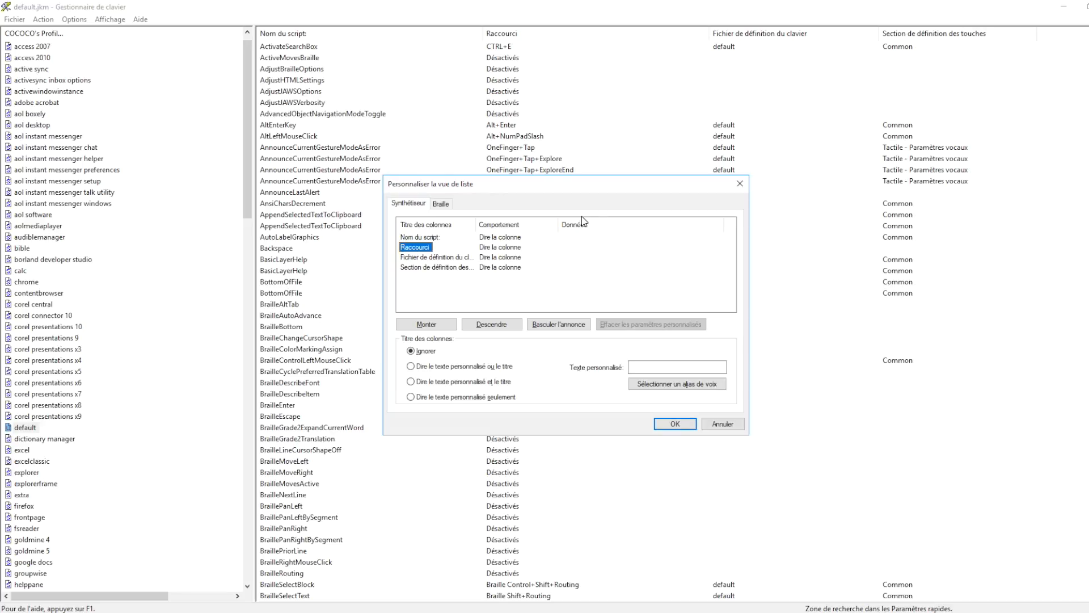
{"action": "key", "text": "Down"}
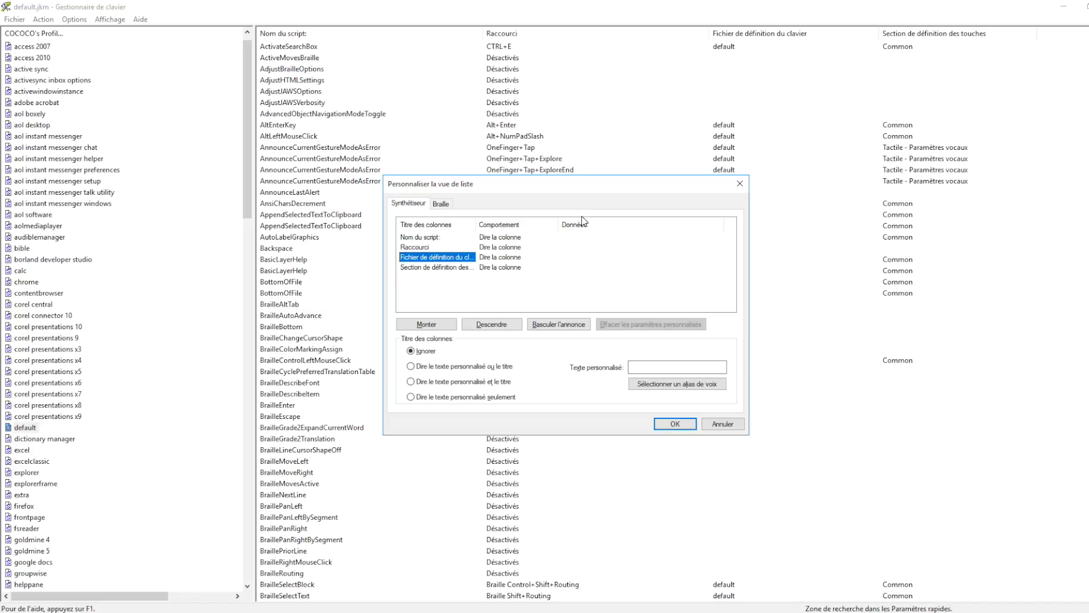
{"action": "key", "text": "Down"}
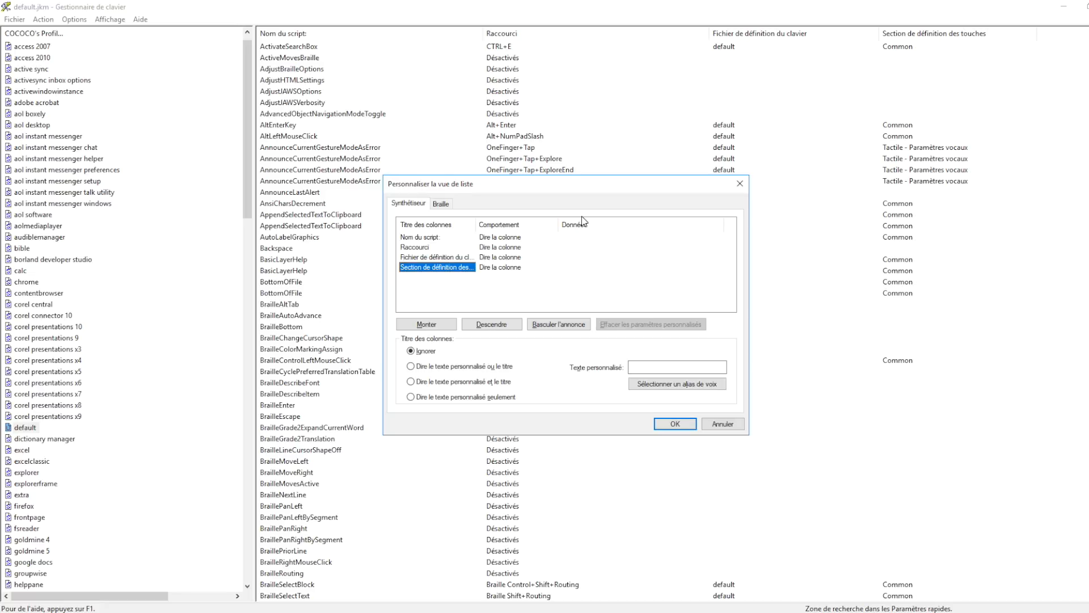
{"action": "key", "text": "Tab"}
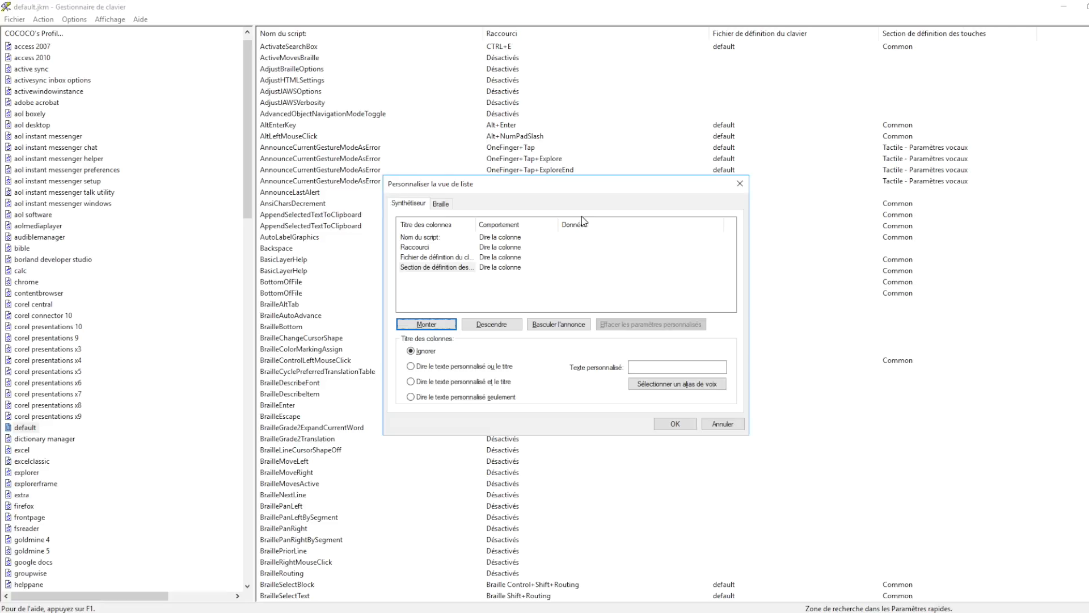
{"action": "key", "text": "shift+Tab"}
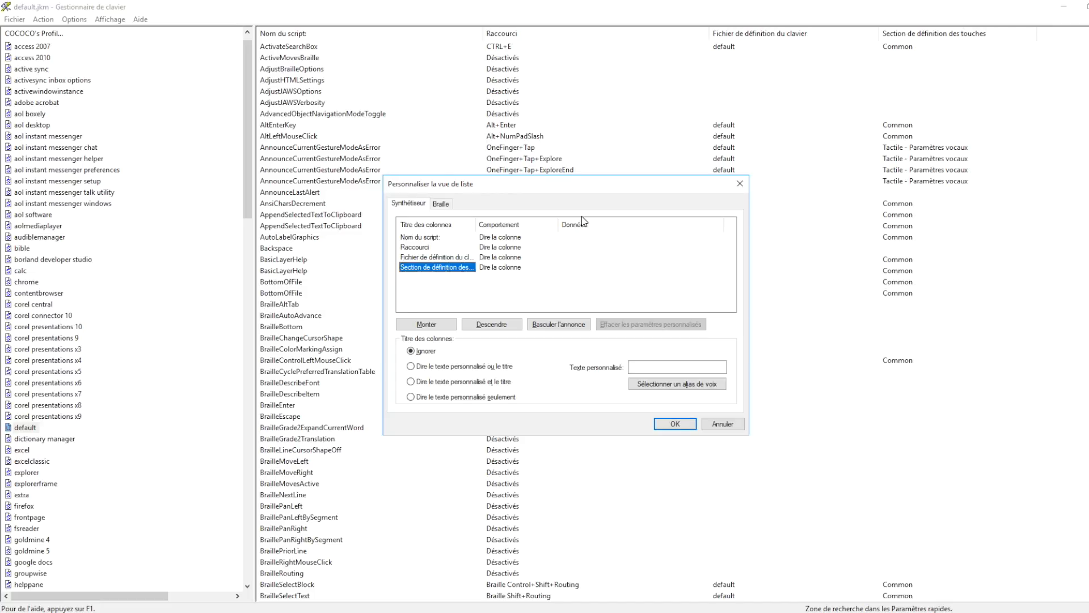
{"action": "key", "text": "Tab"}
{"action": "key", "text": "Tab"}
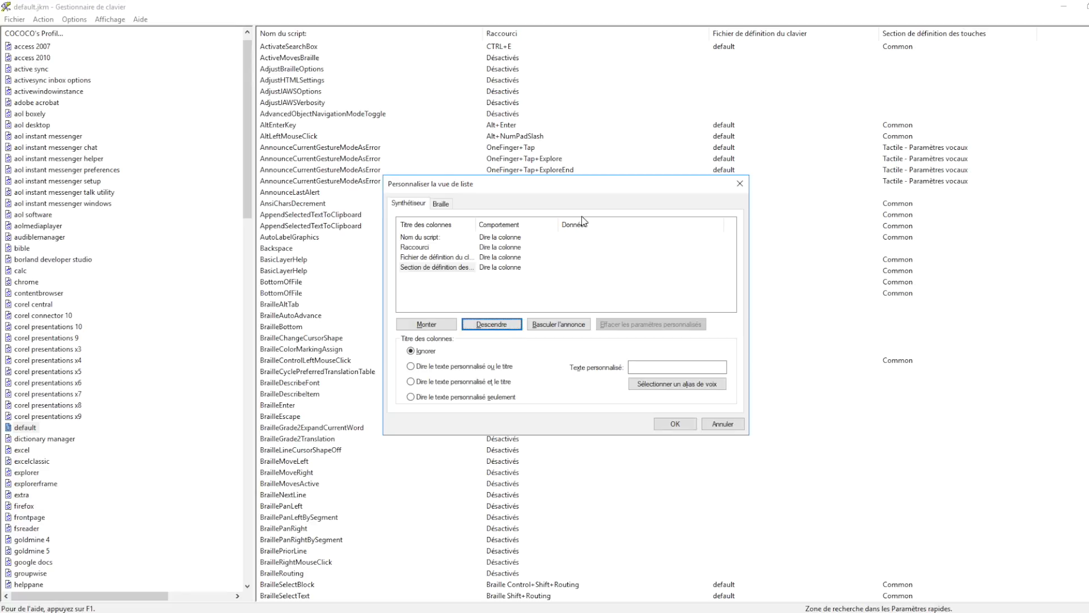
{"action": "key", "text": "Tab"}
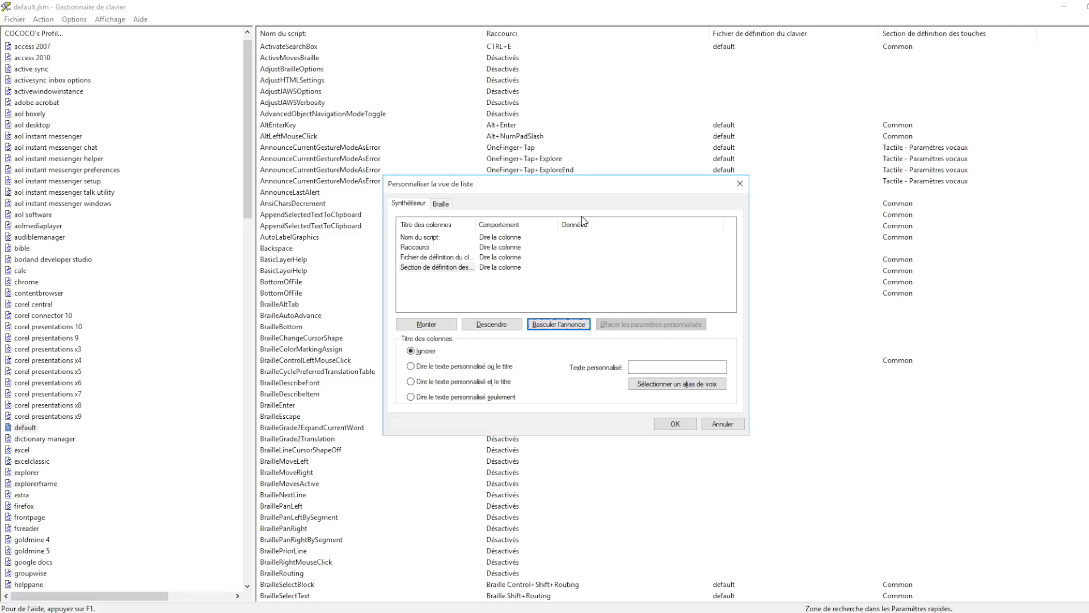
Step: Set the column titles to "Dire le texte personnalisé ou le titre" and confirm the list view customization
{"action": "key", "text": "Tab"}
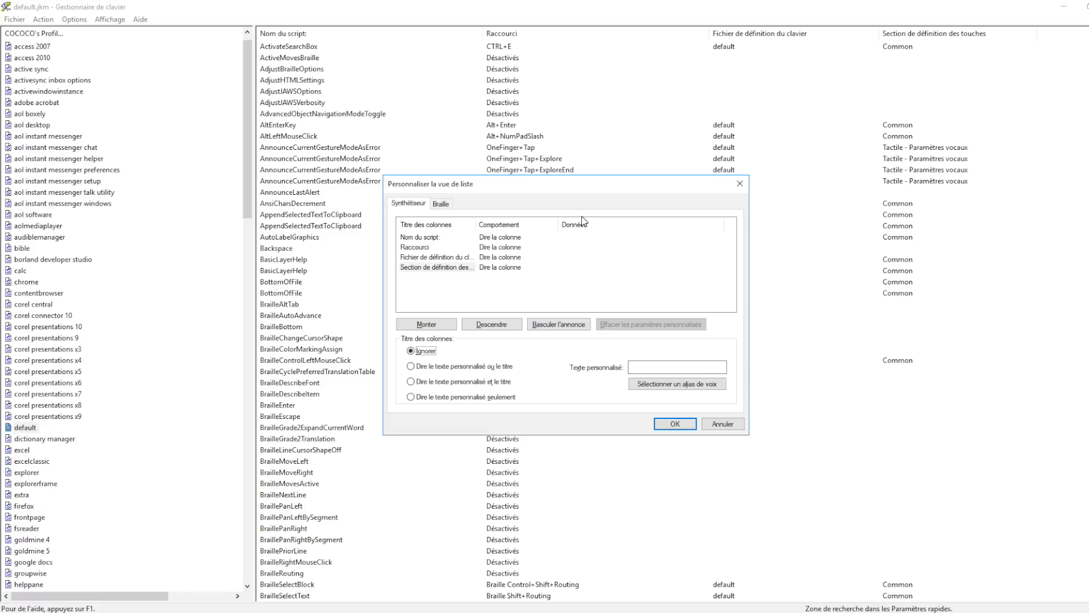
{"action": "key", "text": "Down"}
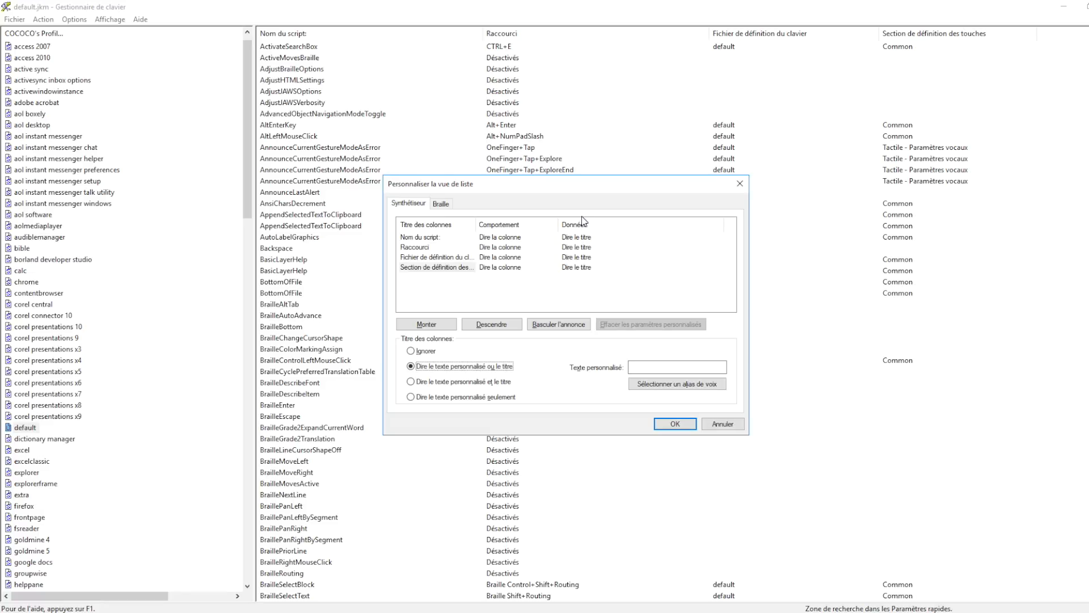
{"action": "key", "text": "Return"}
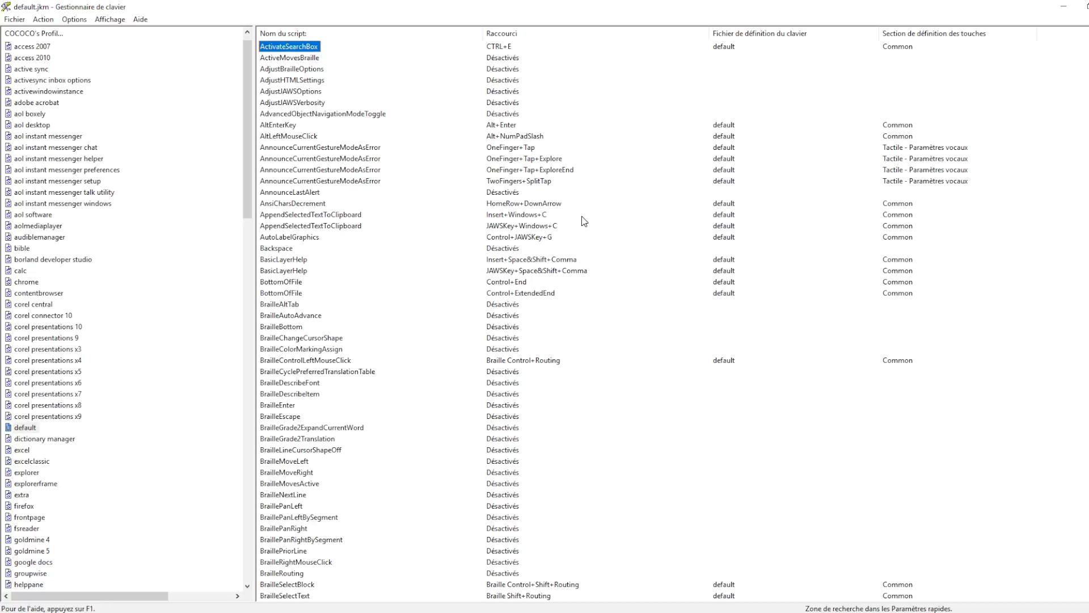
Step: Reopen "Personnaliser la vue de liste", examine the announcement and custom text options for the Raccourci column, and close the dialog
{"action": "key", "text": "Insert+F2"}
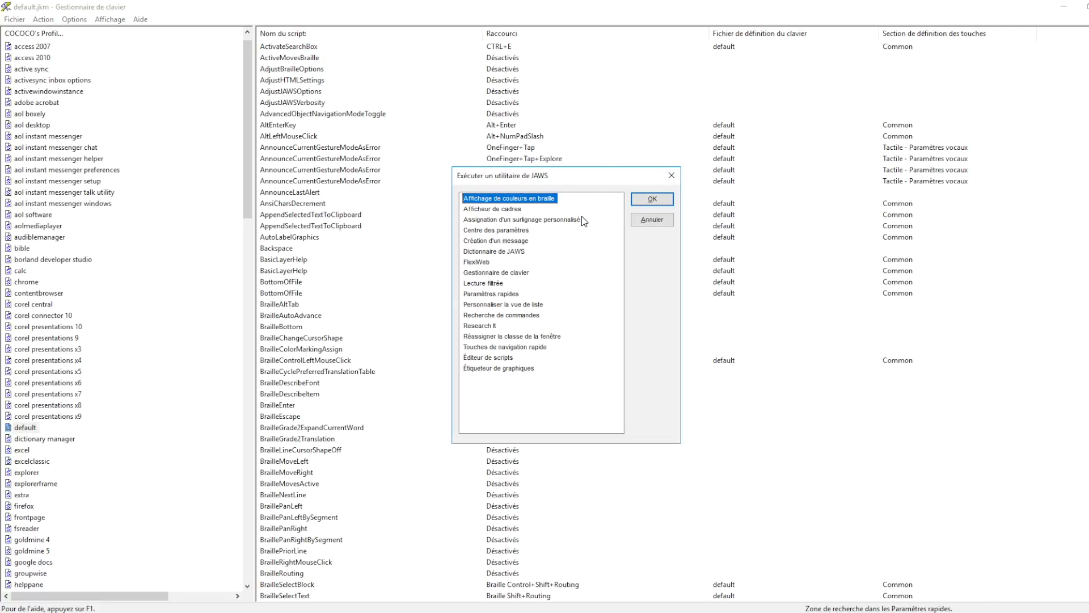
{"action": "key", "text": "p"}
{"action": "key", "text": "p"}
{"action": "key", "text": "Return"}
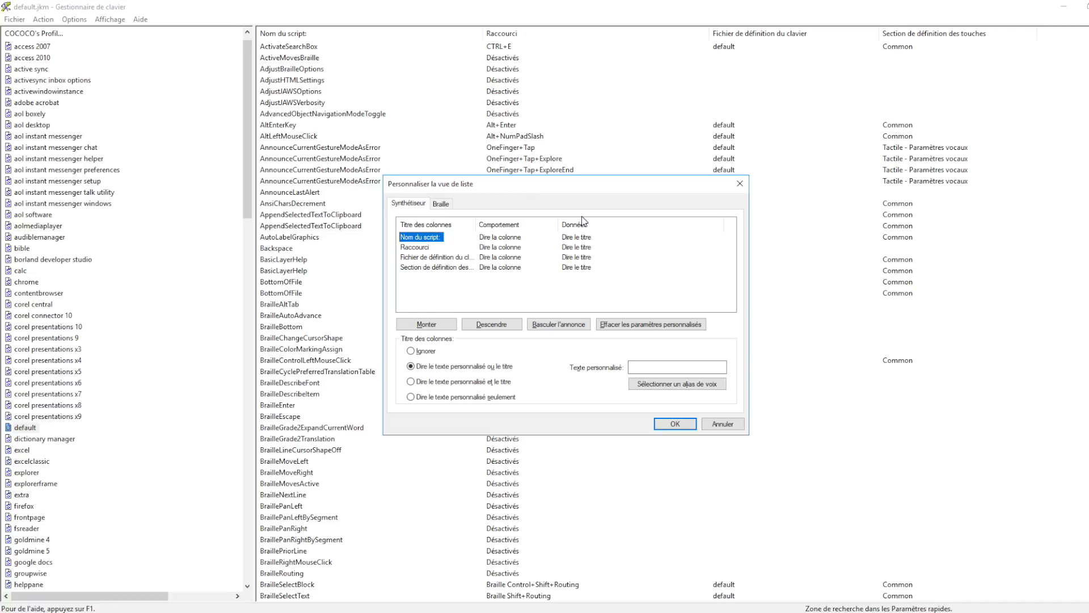
{"action": "key", "text": "Down"}
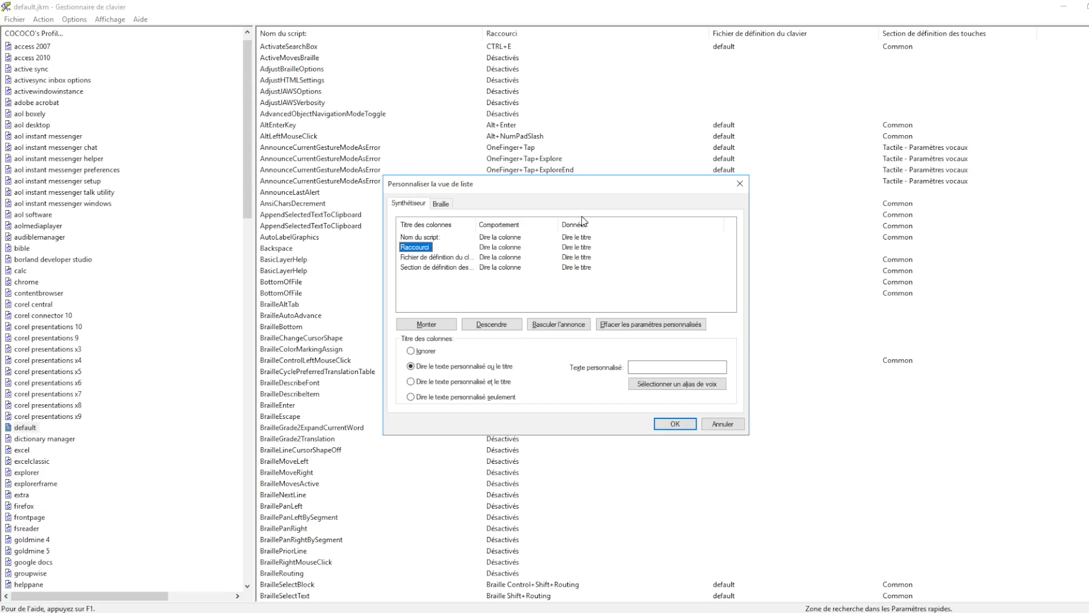
{"action": "key", "text": "Tab"}
{"action": "key", "text": "Tab"}
{"action": "key", "text": "Tab"}
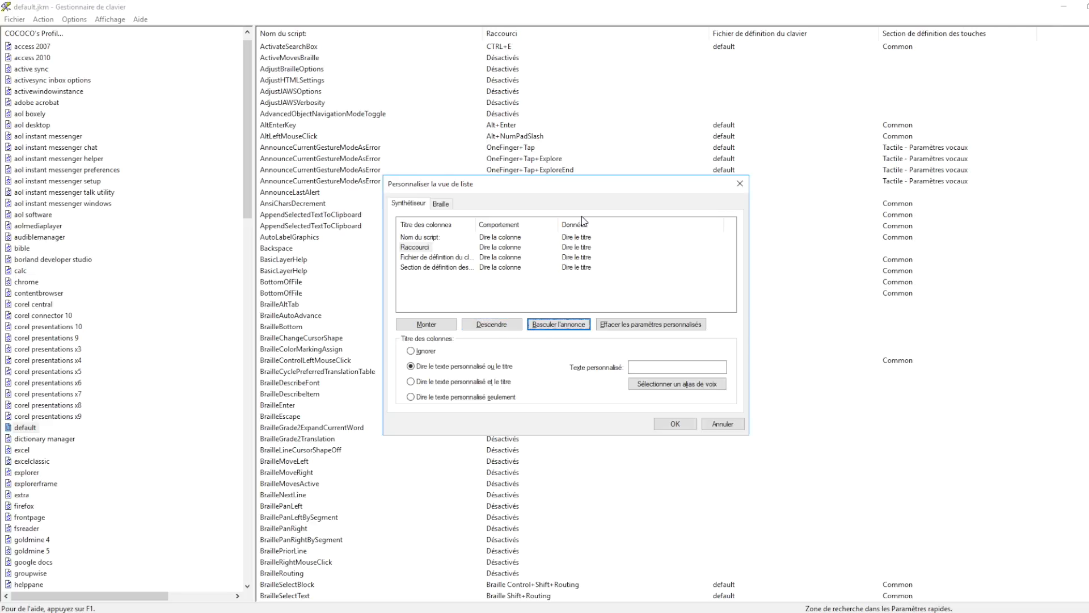
{"action": "key", "text": "Tab"}
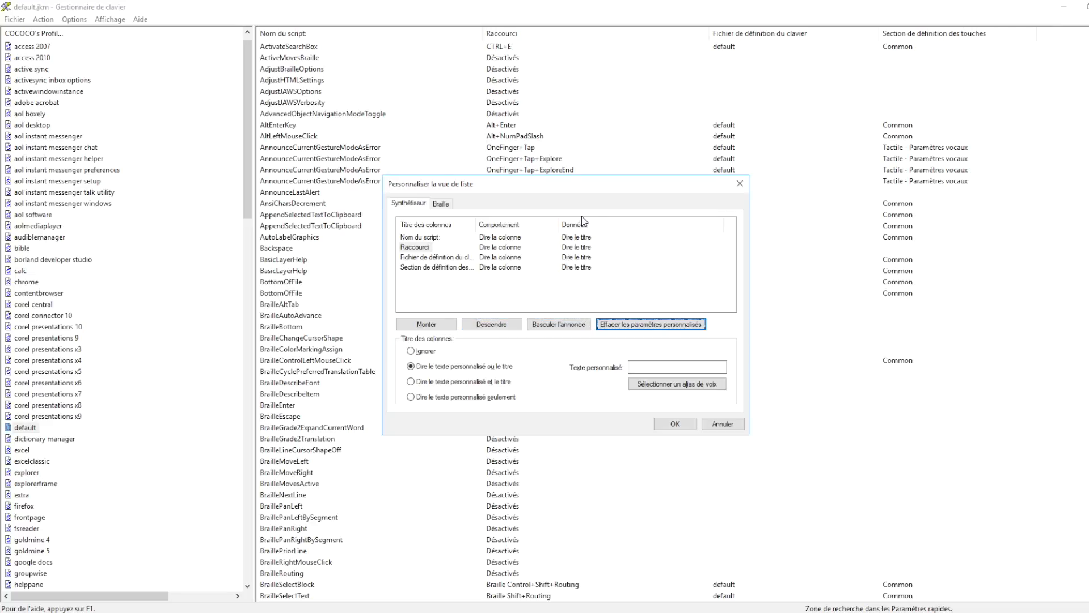
{"action": "key", "text": "Tab"}
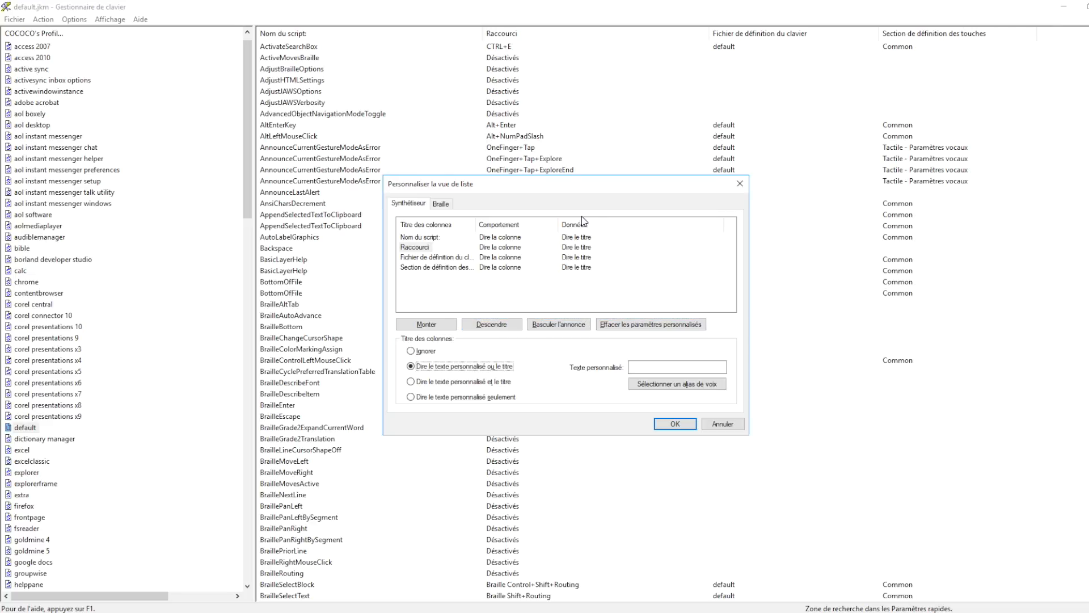
{"action": "key", "text": "Tab"}
{"action": "key", "text": "Return"}
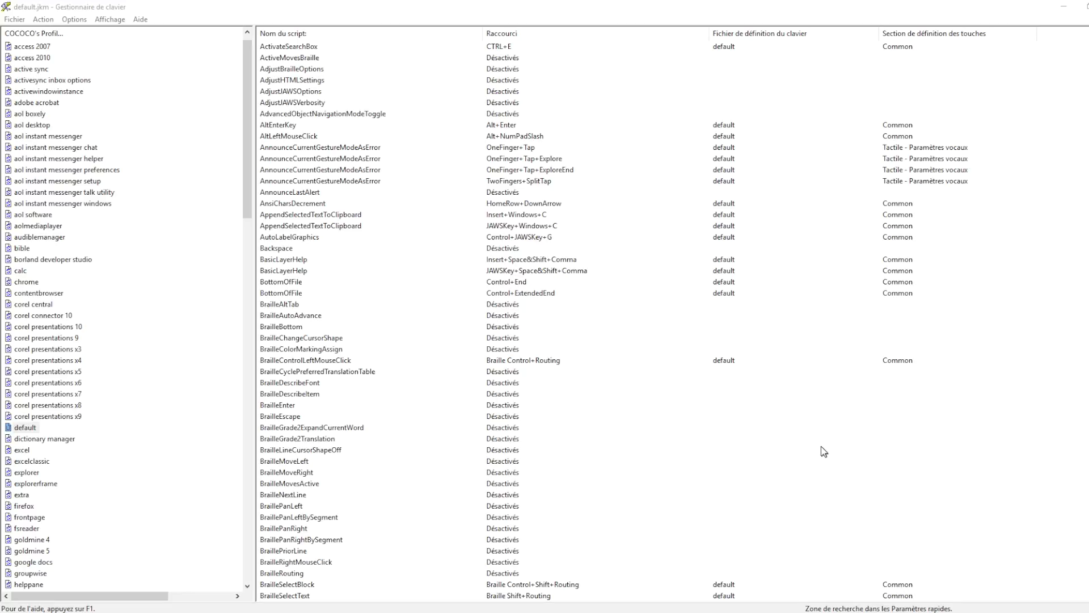
Step: Open the JAWS settings center (Centre des paramètres) from the JAWS utilities
{"action": "key", "text": "Insert+j"}
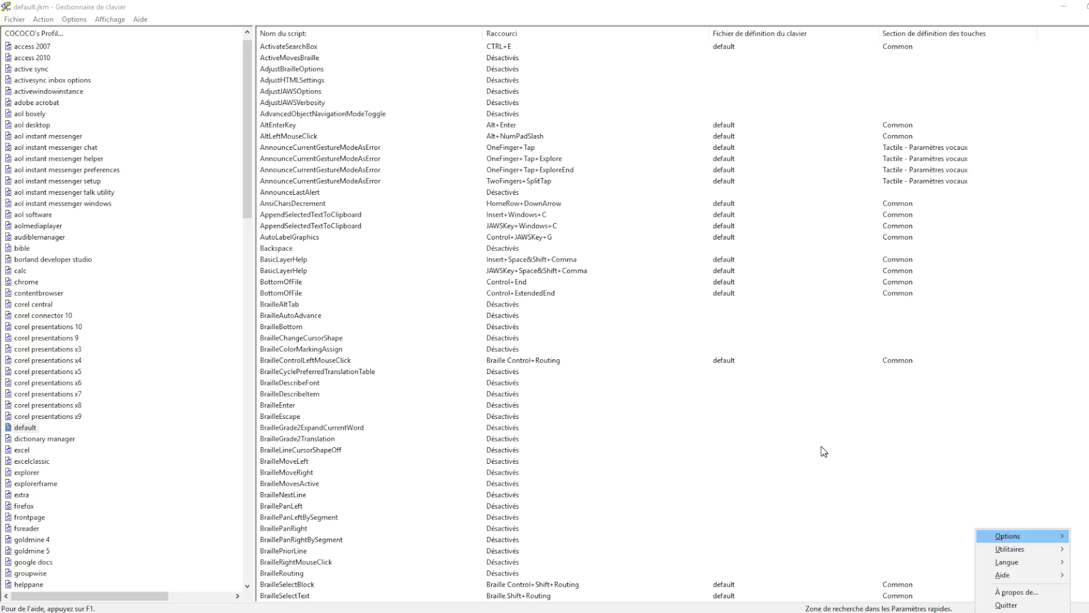
{"action": "key", "text": "Down"}
{"action": "key", "text": "Right"}
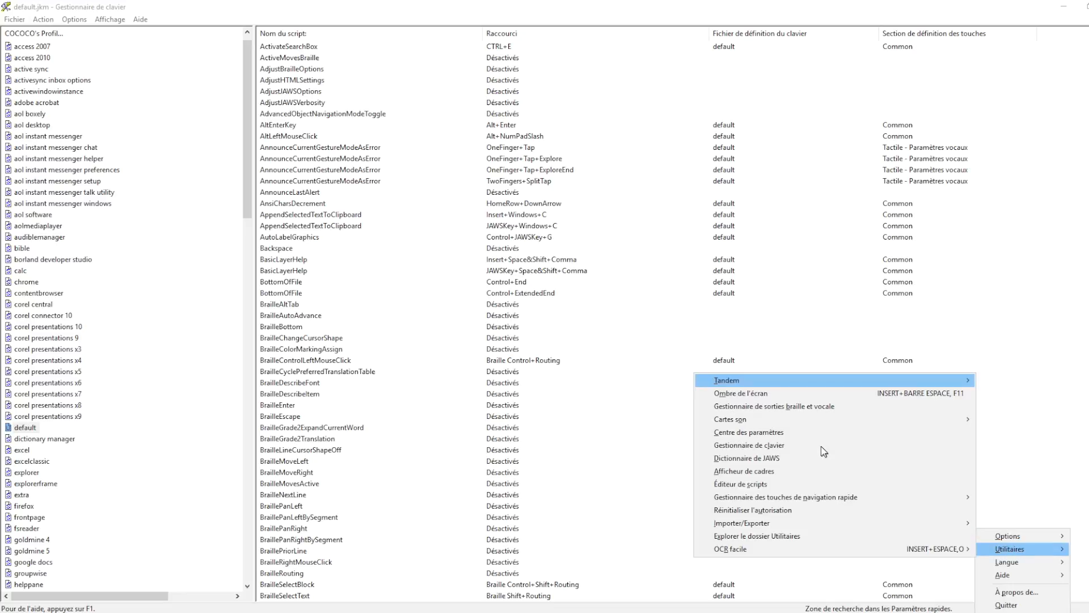
{"action": "key", "text": "c"}
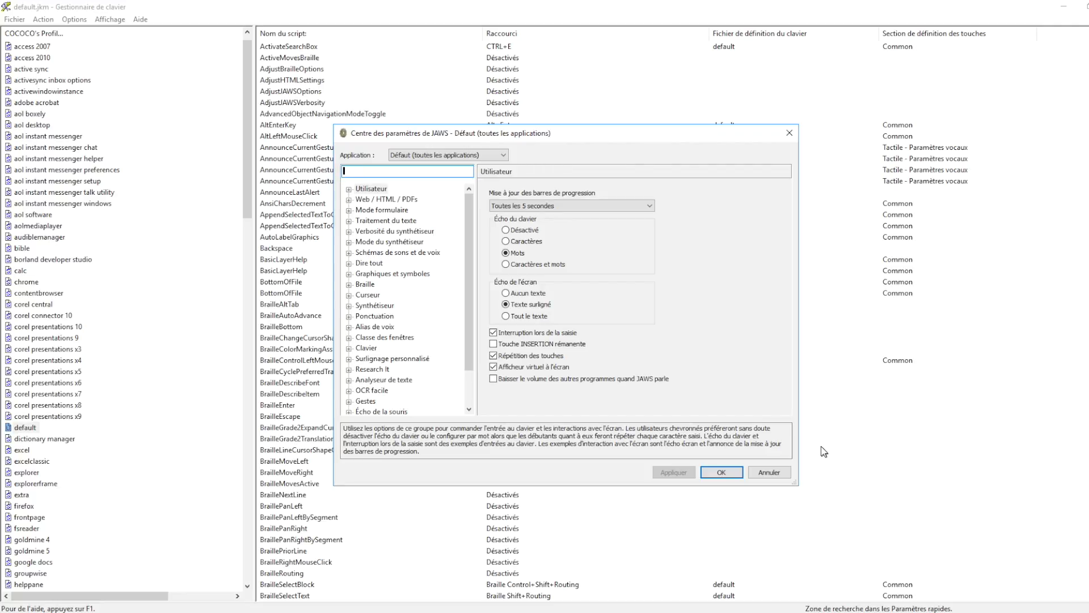
Step: Expand the "Alias de voix" category and open its voice alias dialog
{"action": "key", "text": "Tab"}
{"action": "key", "text": "a"}
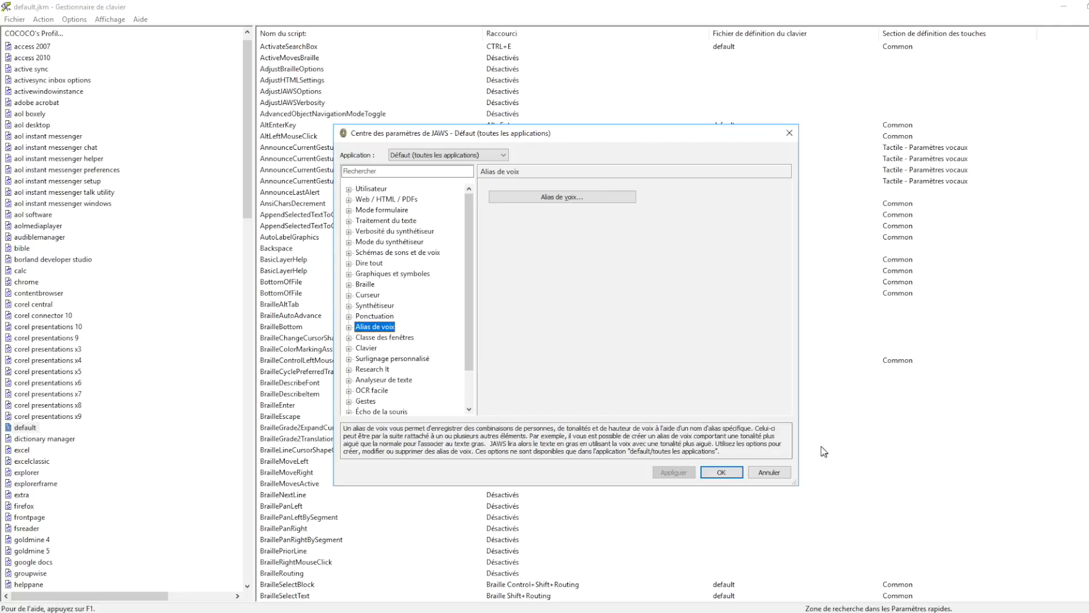
{"action": "key", "text": "Right"}
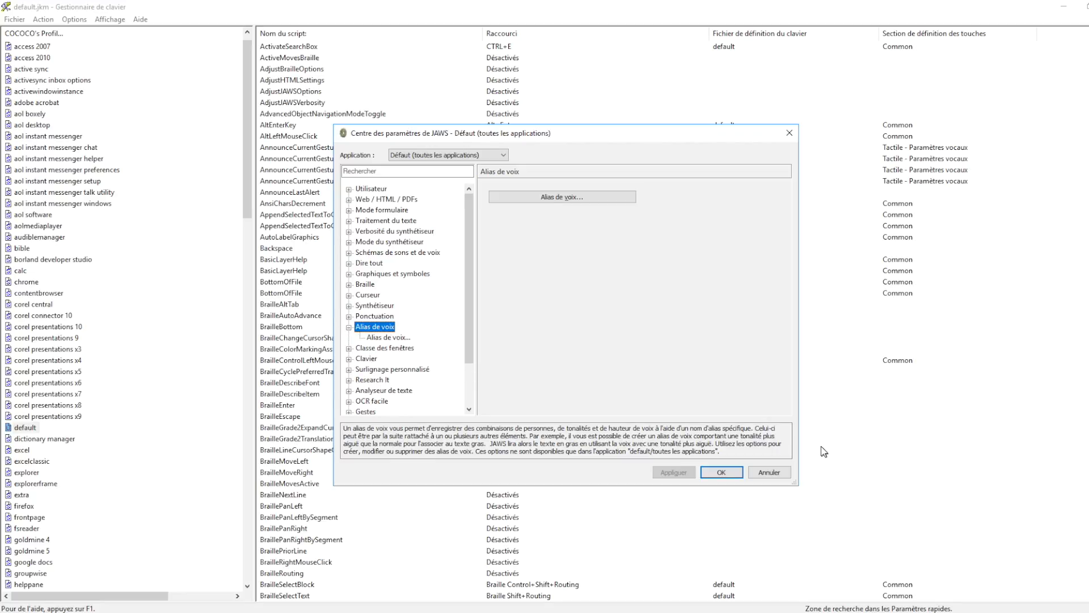
{"action": "key", "text": "Down"}
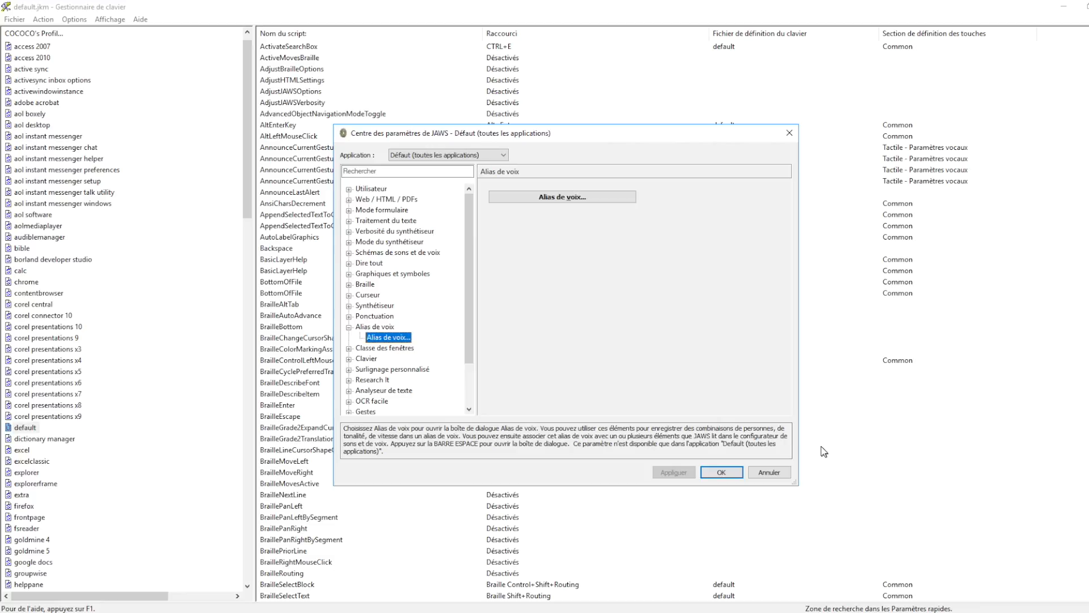
{"action": "key", "text": "space"}
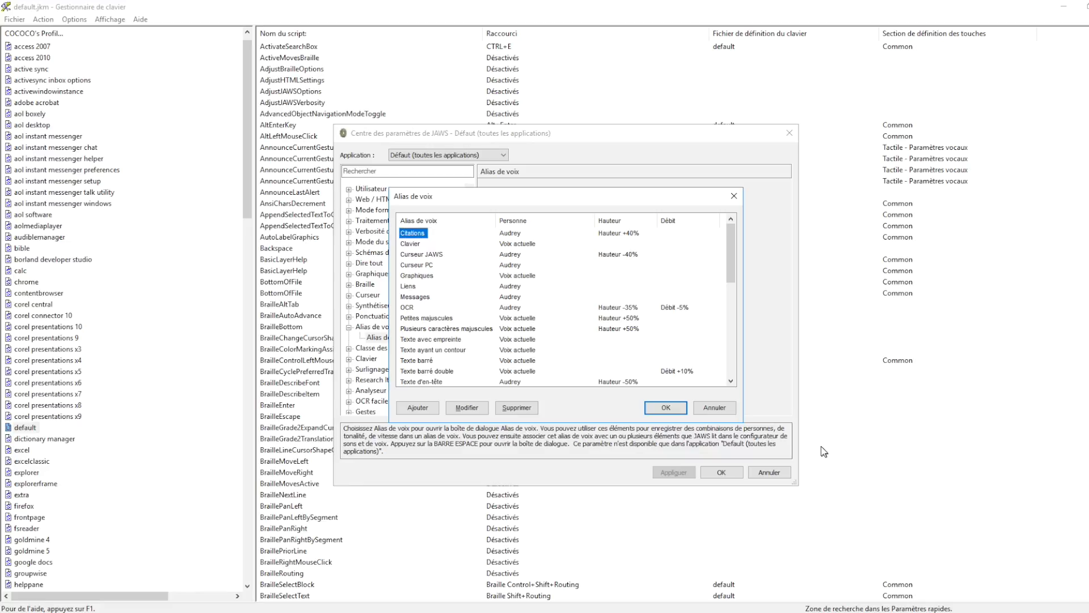
Step: Add a voice alias named "Liste" with Audrey Premium High as the person, and confirm the alias list
{"action": "key", "text": "Tab"}
{"action": "key", "text": "space"}
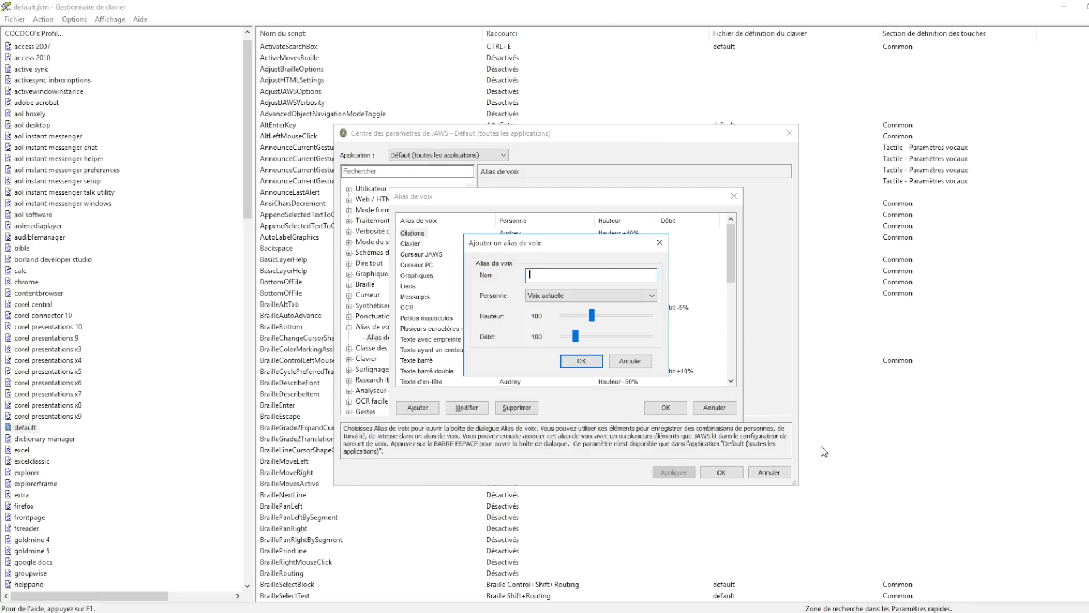
{"action": "type", "text": "Liste"}
{"action": "key", "text": "Tab"}
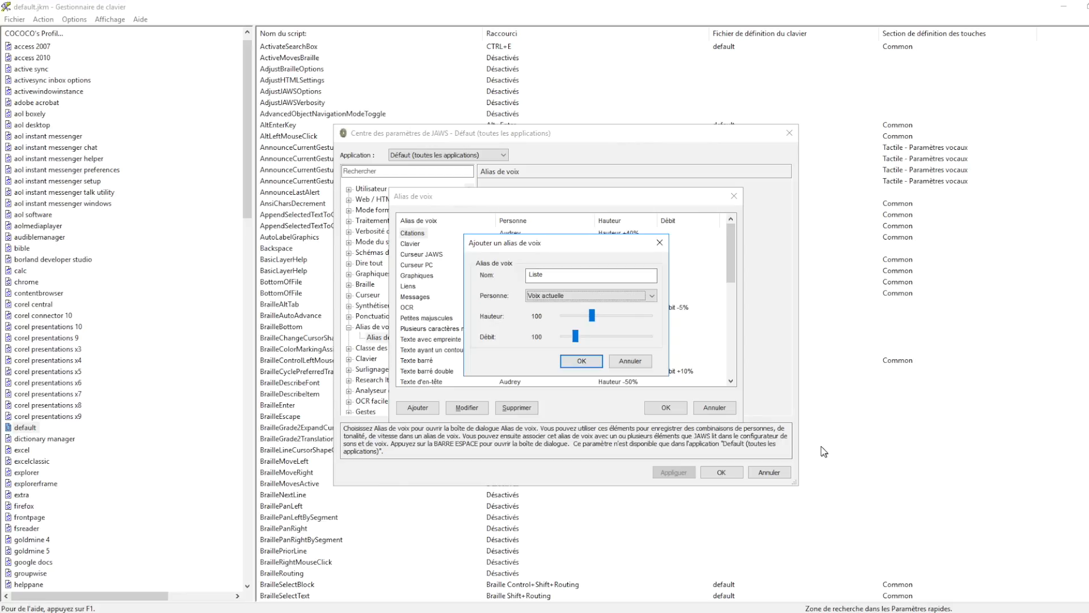
{"action": "key", "text": "Down"}
{"action": "key", "text": "Return"}
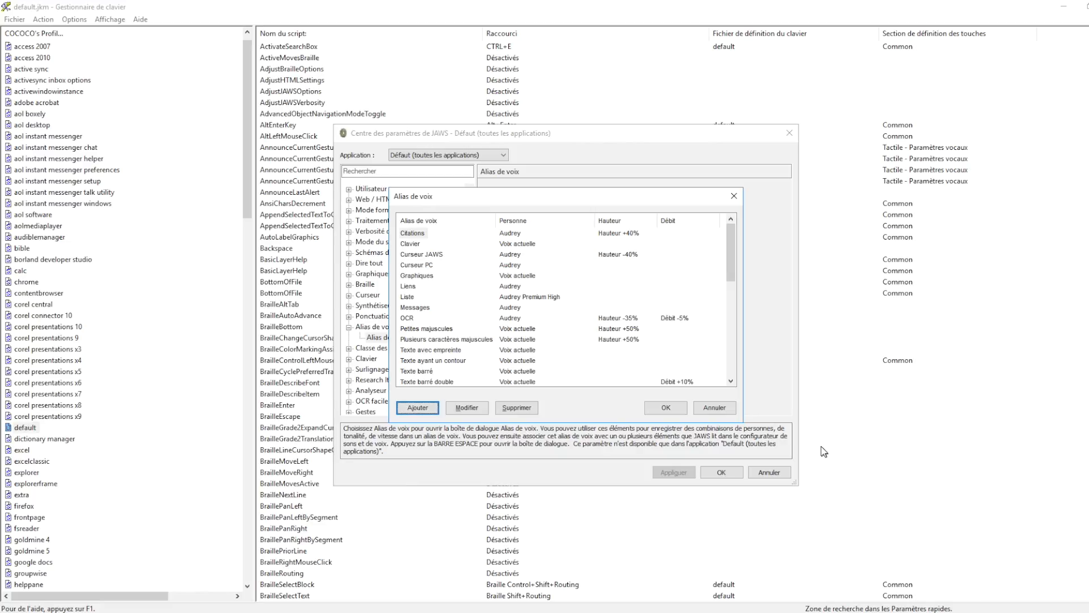
{"action": "key", "text": "Tab"}
{"action": "key", "text": "Tab"}
{"action": "key", "text": "Tab"}
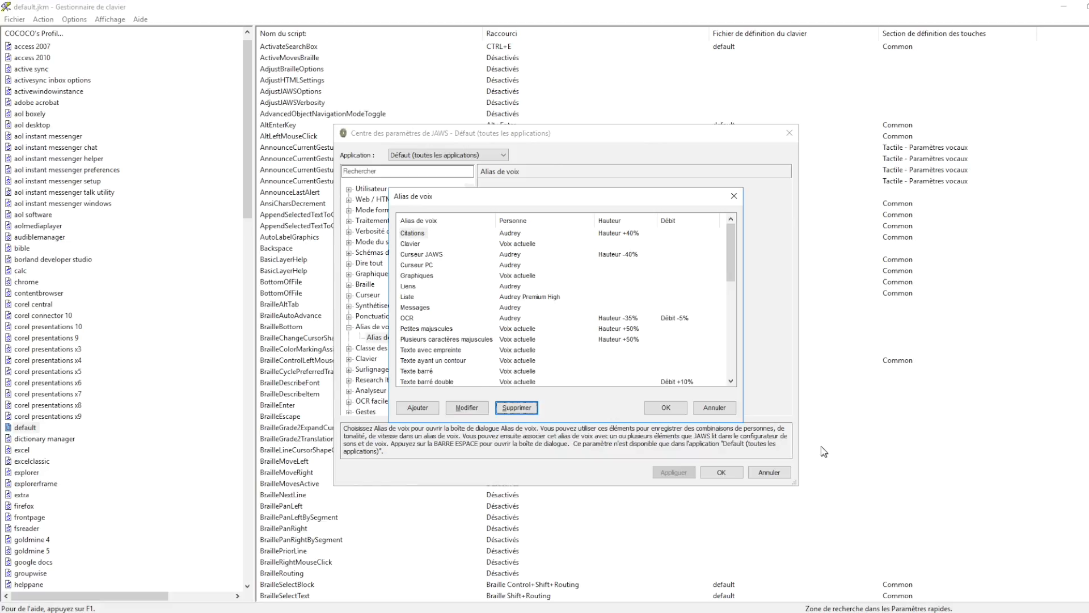
{"action": "key", "text": "Return"}
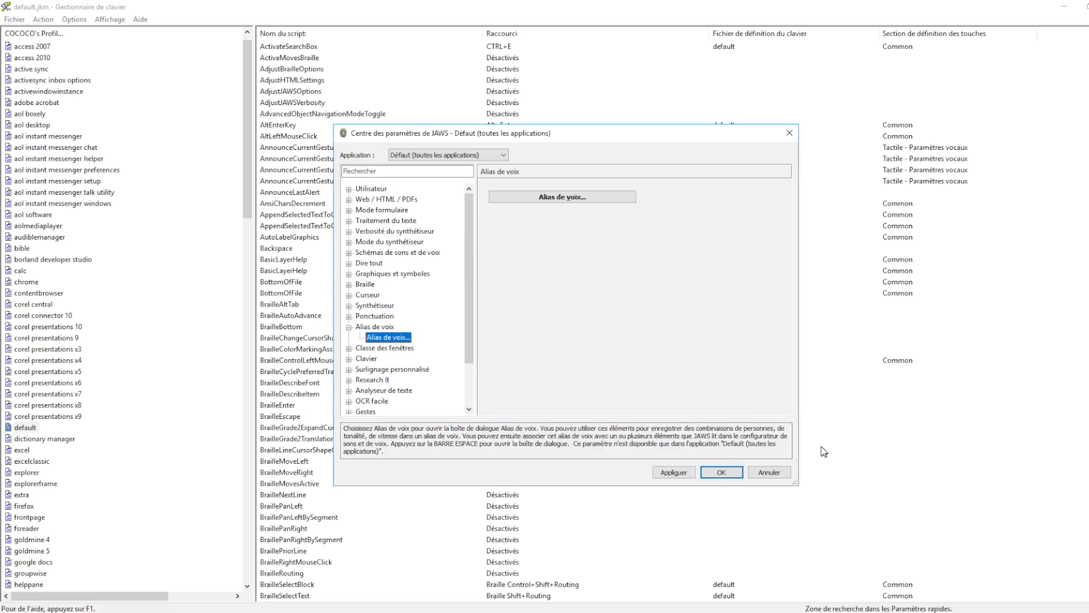
Step: Save the JAWS settings center changes and close it
{"action": "key", "text": "Tab"}
{"action": "key", "text": "Tab"}
{"action": "key", "text": "Tab"}
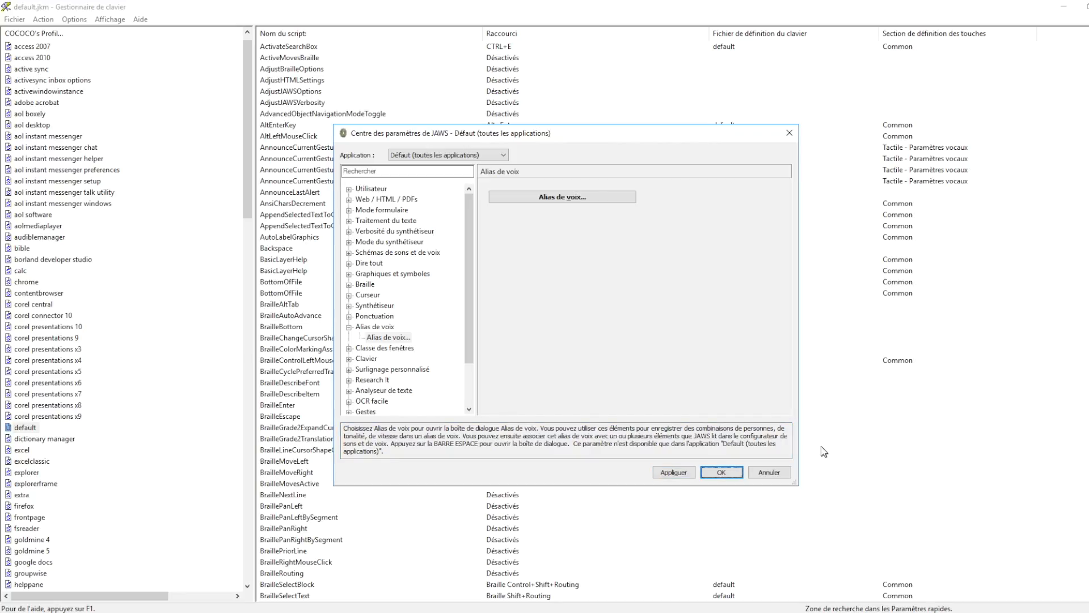
{"action": "key", "text": "Return"}
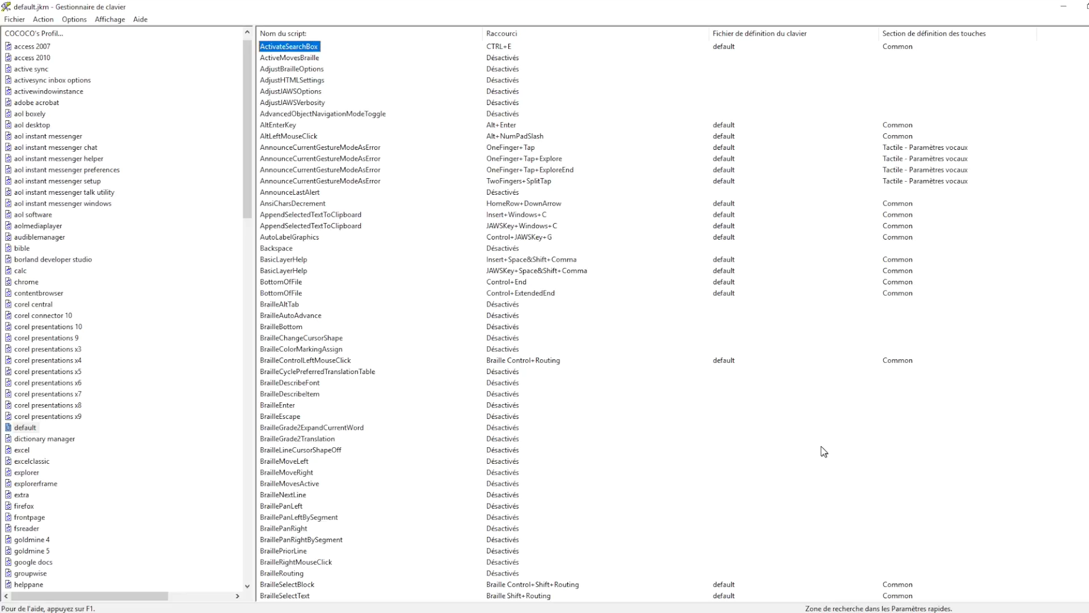
Step: Open "Personnaliser la vue de liste" from the JAWS utilities for the script list
{"action": "key", "text": "Insert+F2"}
{"action": "key", "text": "p"}
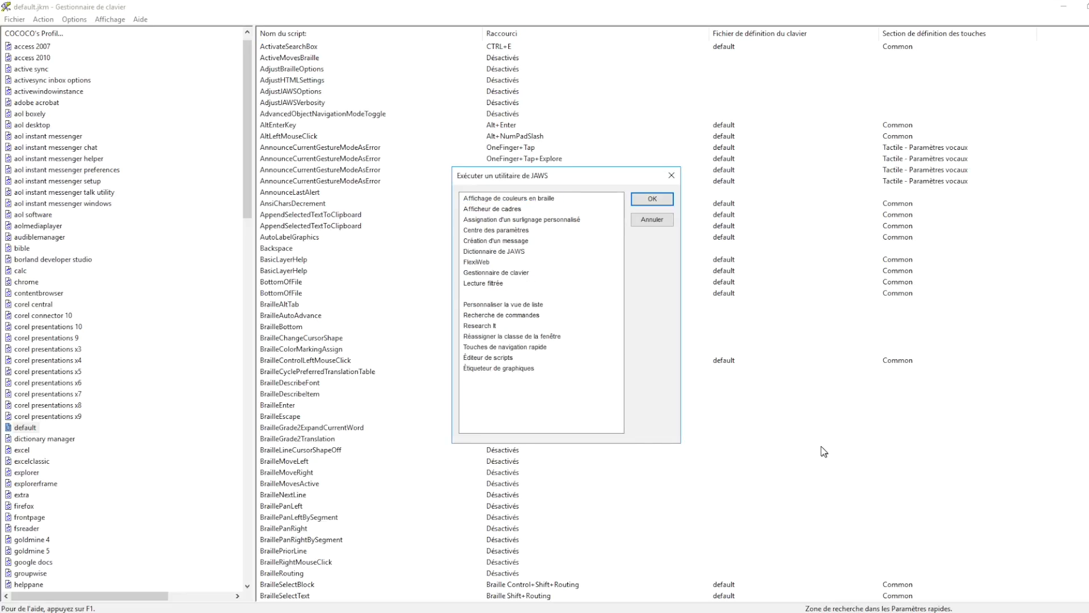
{"action": "key", "text": "p"}
{"action": "key", "text": "Return"}
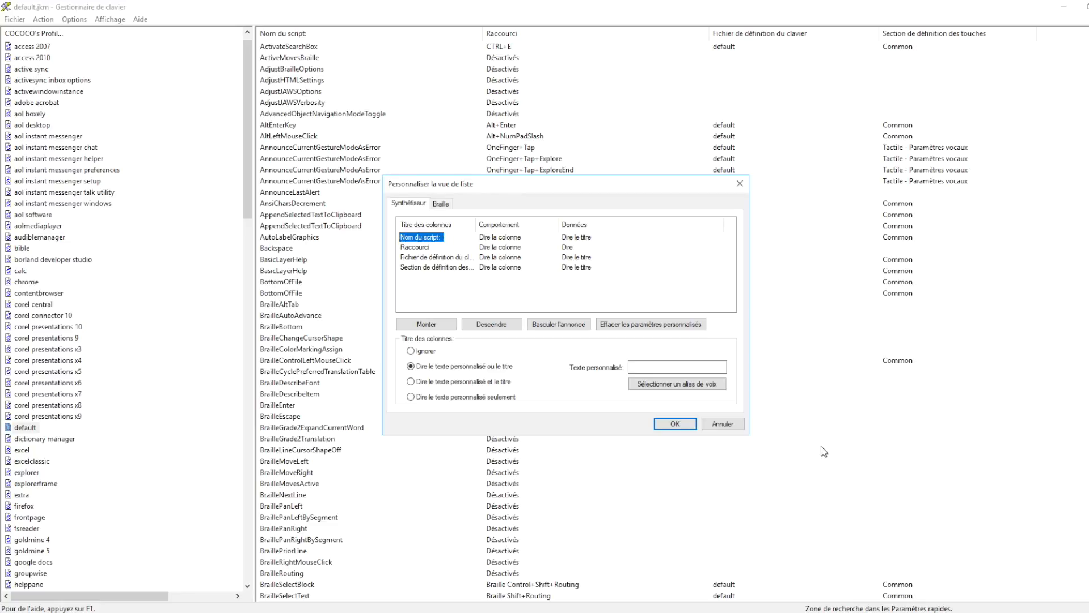
Step: Assign the LISTE voice alias to the list view's column titles and save the customization
{"action": "key", "text": "Tab"}
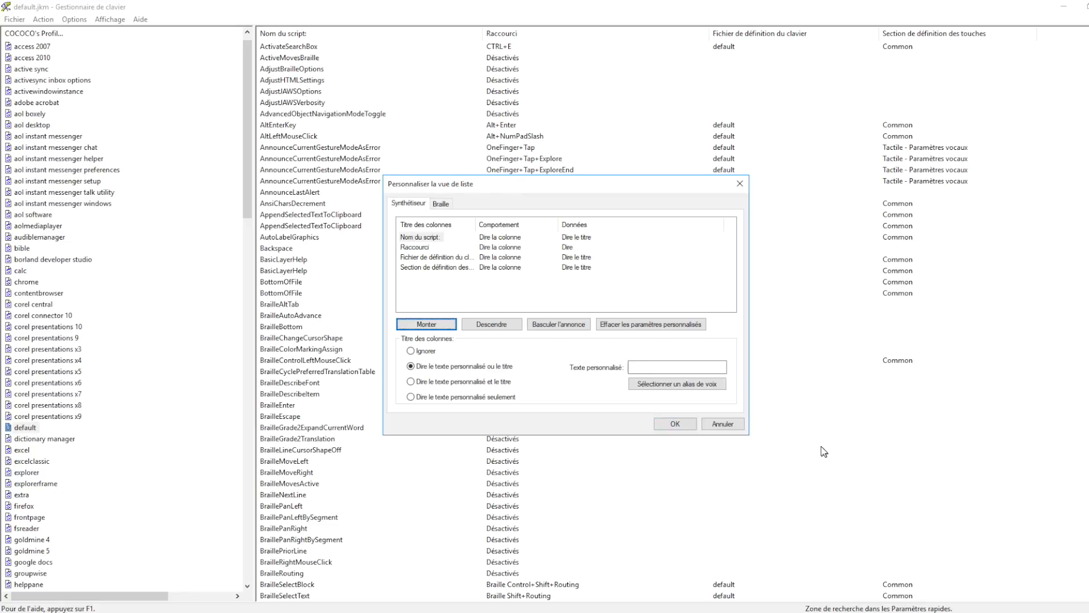
{"action": "key", "text": "Tab"}
{"action": "key", "text": "Tab"}
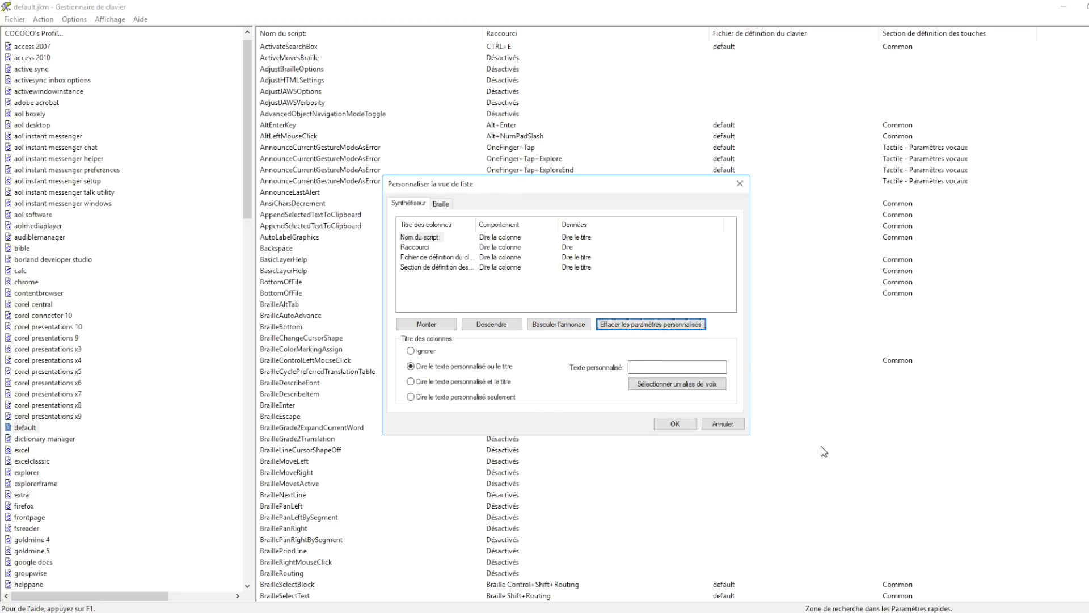
{"action": "key", "text": "Tab"}
{"action": "key", "text": "Tab"}
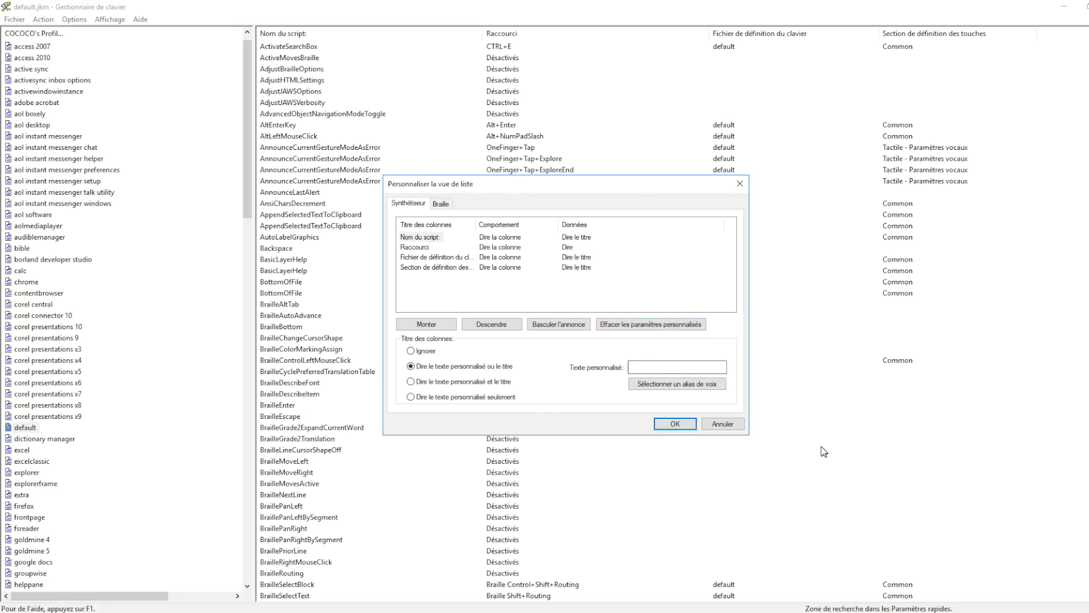
{"action": "key", "text": "Tab"}
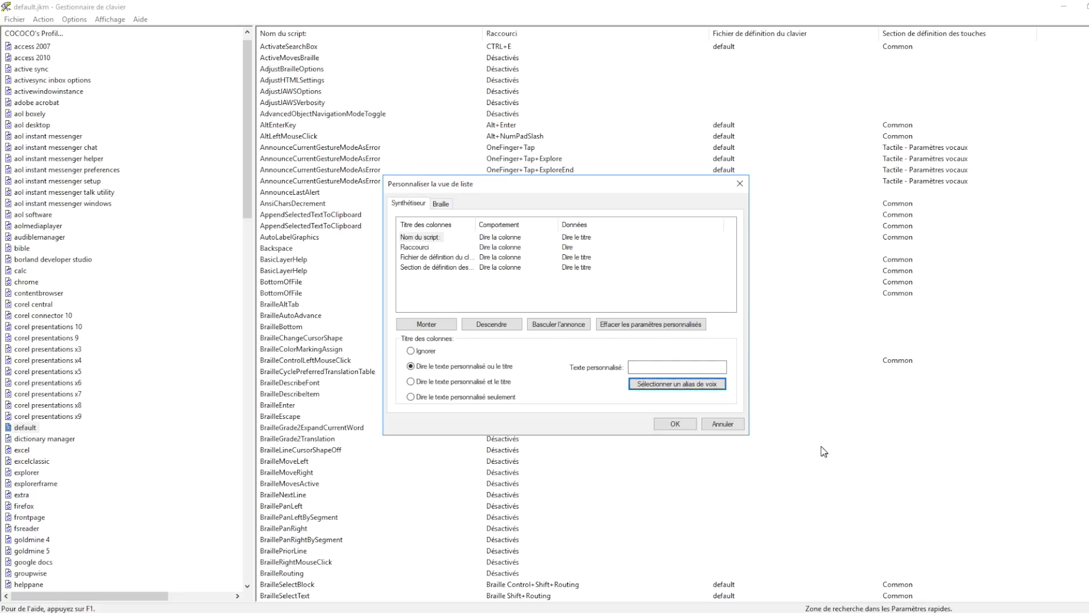
{"action": "key", "text": "space"}
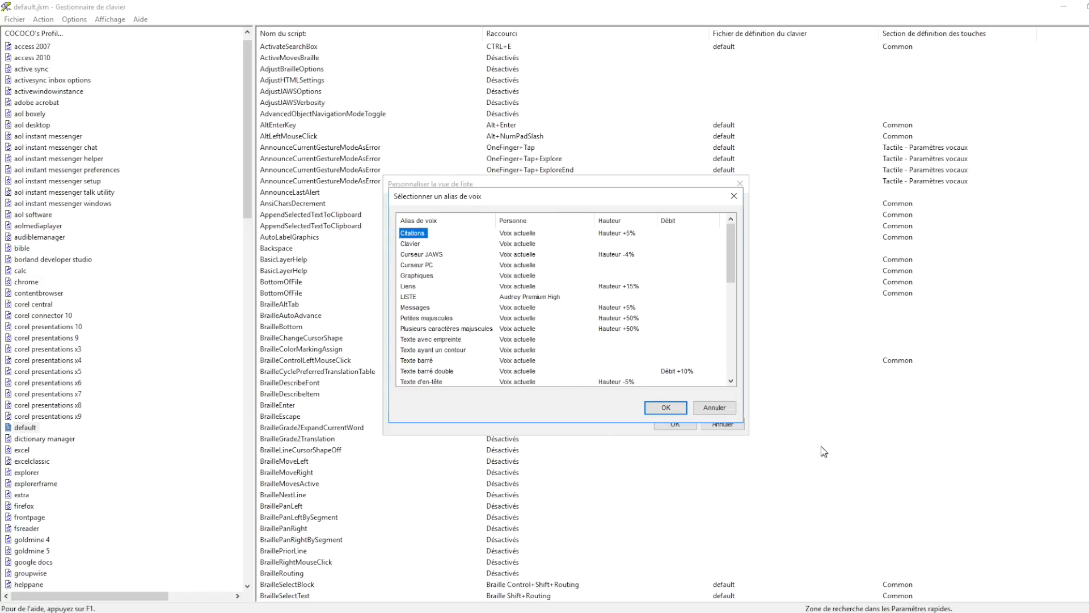
{"action": "key", "text": "l"}
{"action": "key", "text": "l"}
{"action": "key", "text": "Tab"}
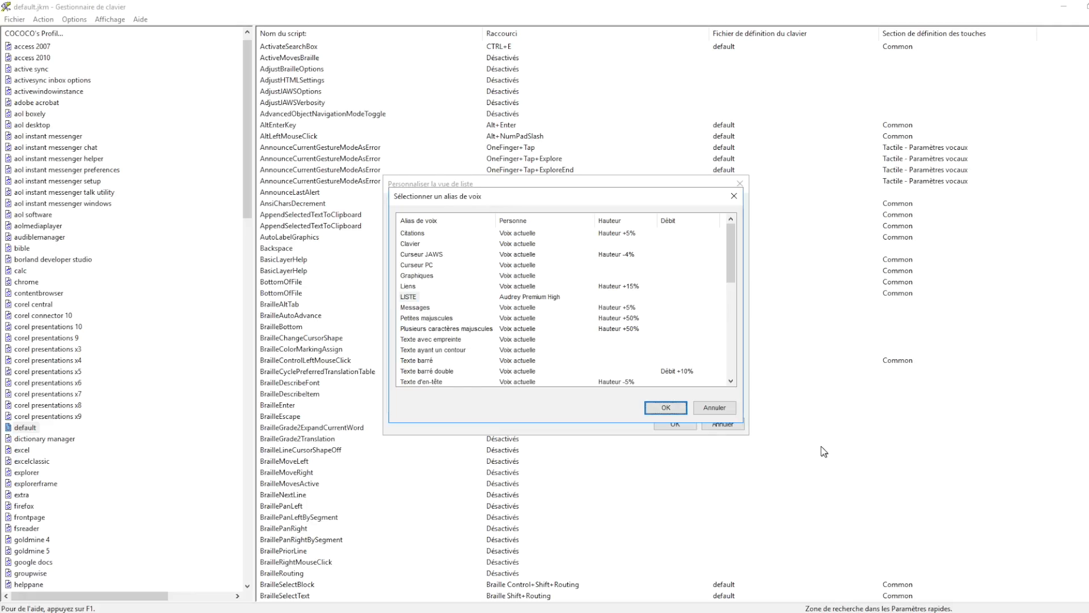
{"action": "key", "text": "Return"}
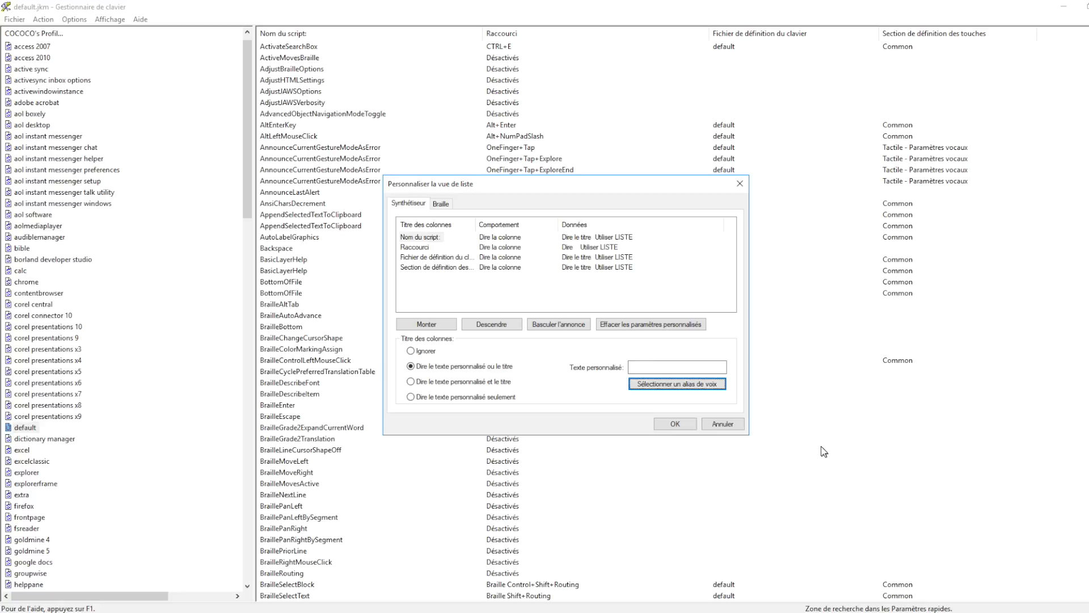
{"action": "key", "text": "Tab"}
{"action": "key", "text": "Return"}
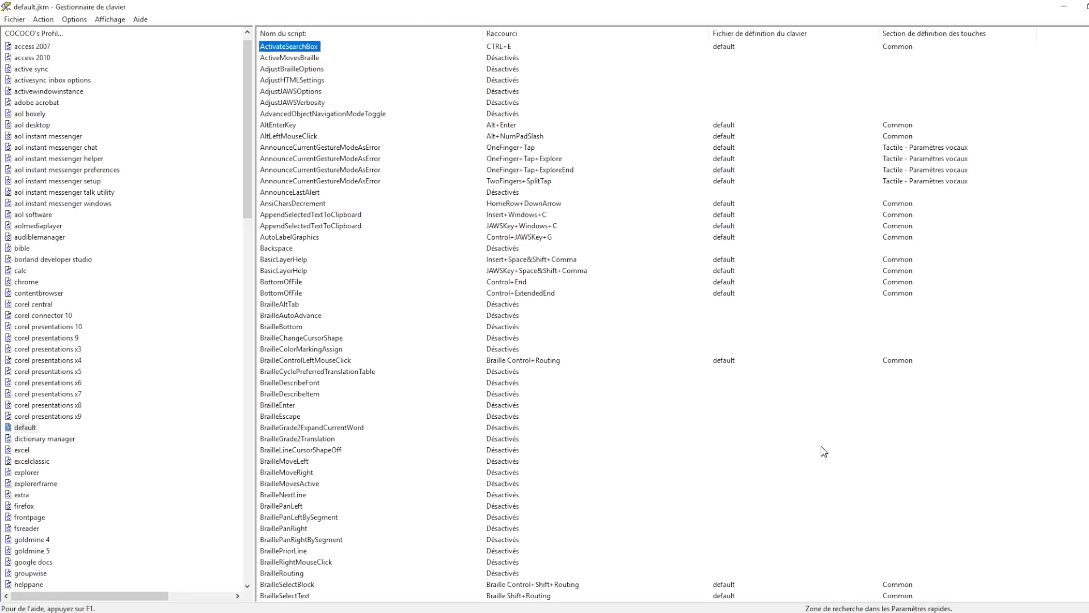
Step: Reopen "Personnaliser la vue de liste" and switch the Raccourci column's announcement to Muet
{"action": "key", "text": "Insert+F2"}
{"action": "key", "text": "p"}
{"action": "key", "text": "p"}
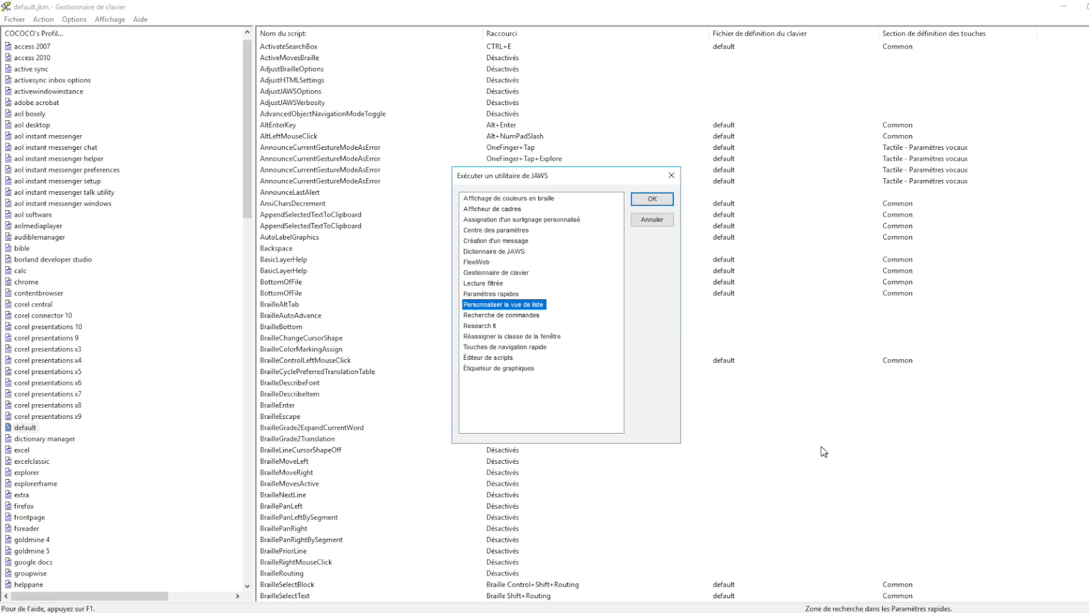
{"action": "key", "text": "Return"}
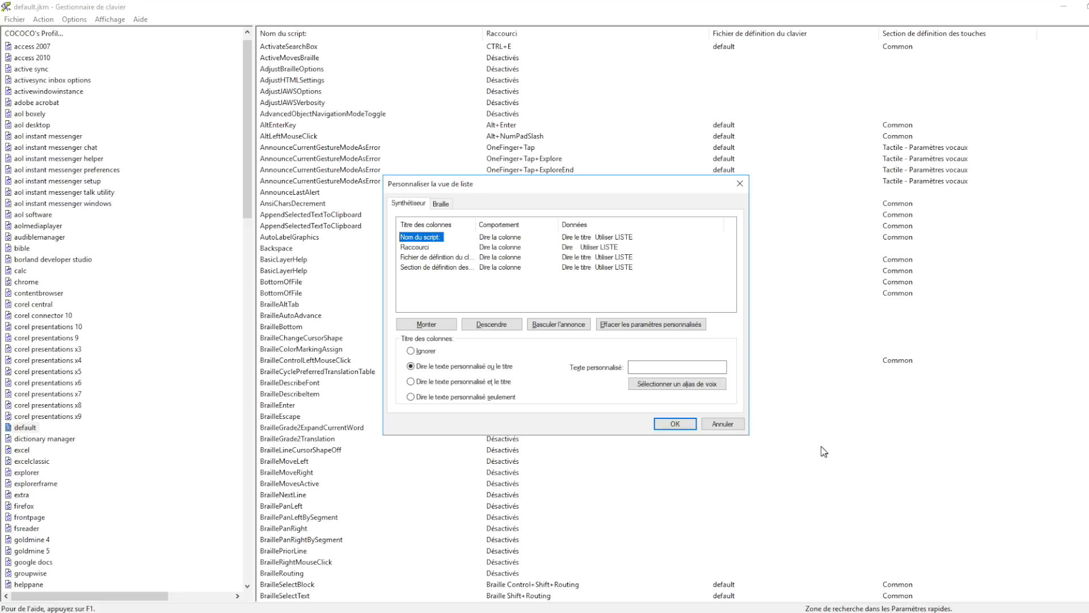
{"action": "key", "text": "Down"}
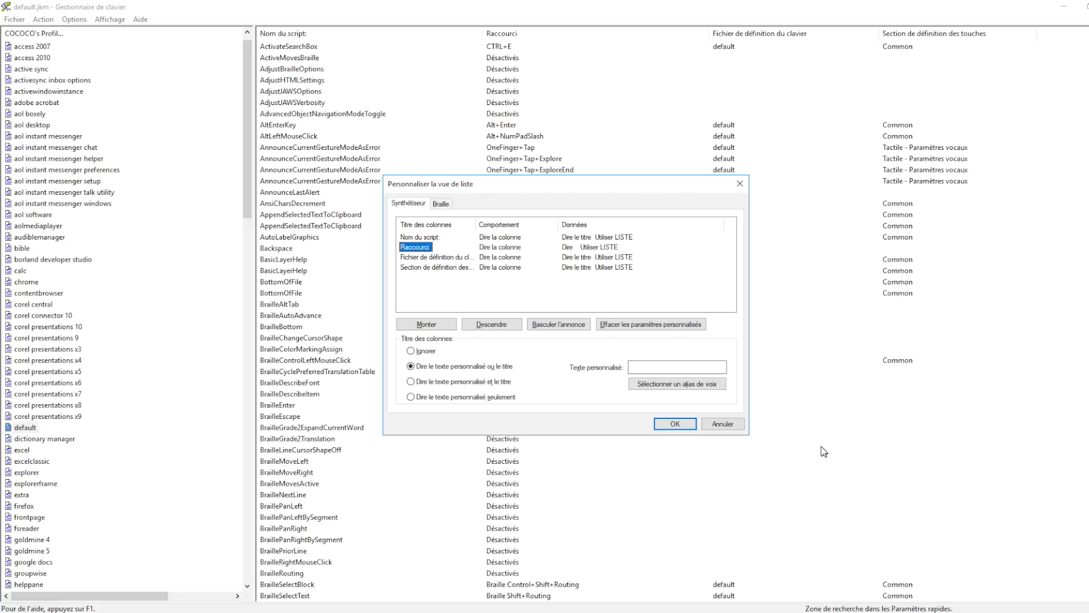
{"action": "key", "text": "alt+b"}
Step: Move the "Nom du script" column down three places to the end of the column order
{"action": "key", "text": "Up"}
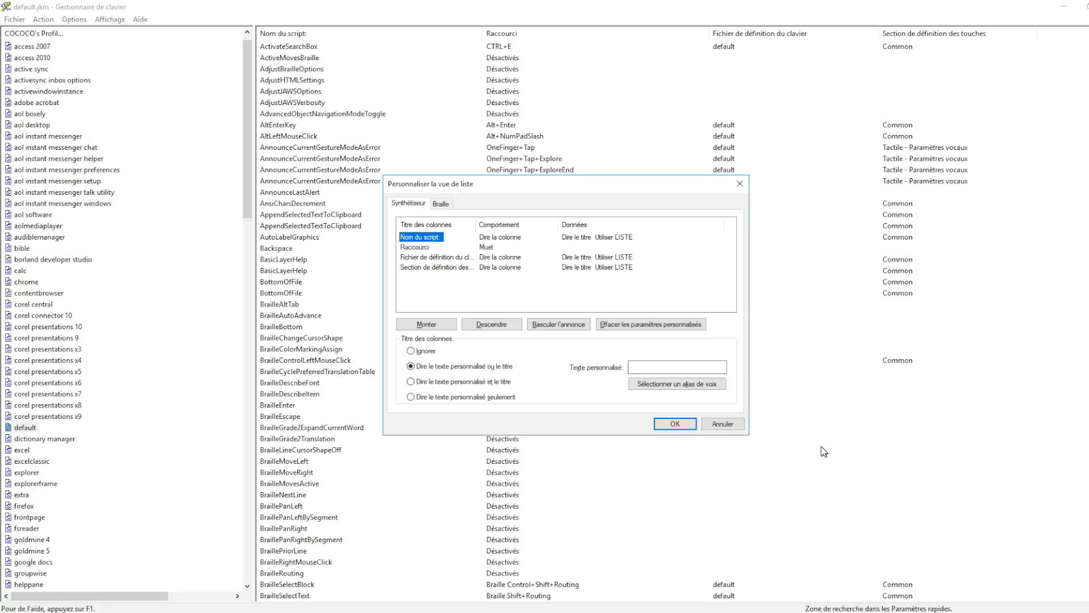
{"action": "key", "text": "Tab"}
{"action": "key", "text": "Tab"}
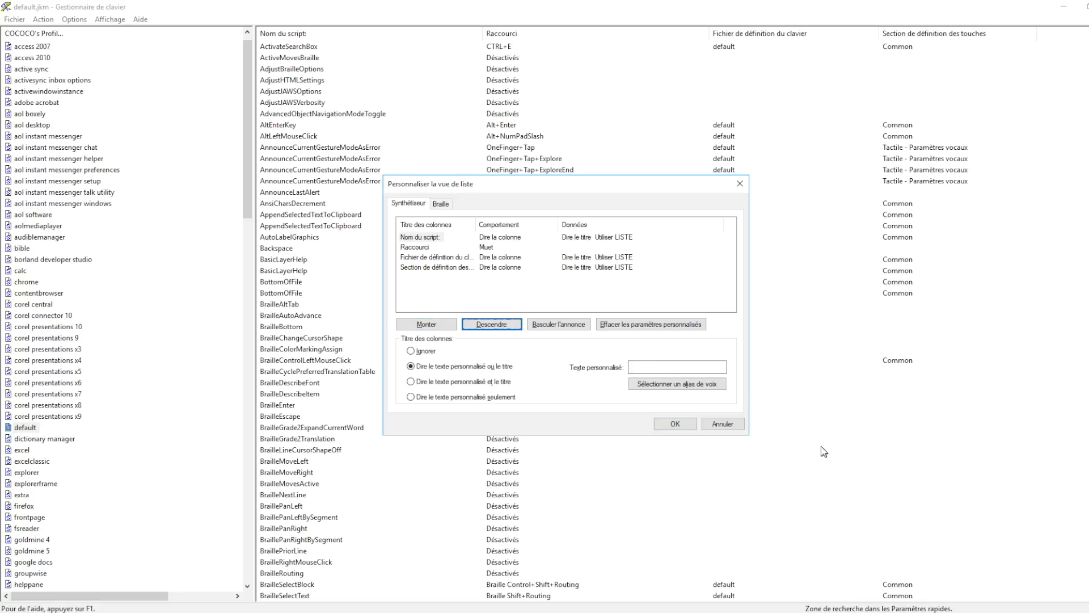
{"action": "key", "text": "space"}
{"action": "key", "text": "space"}
{"action": "key", "text": "space"}
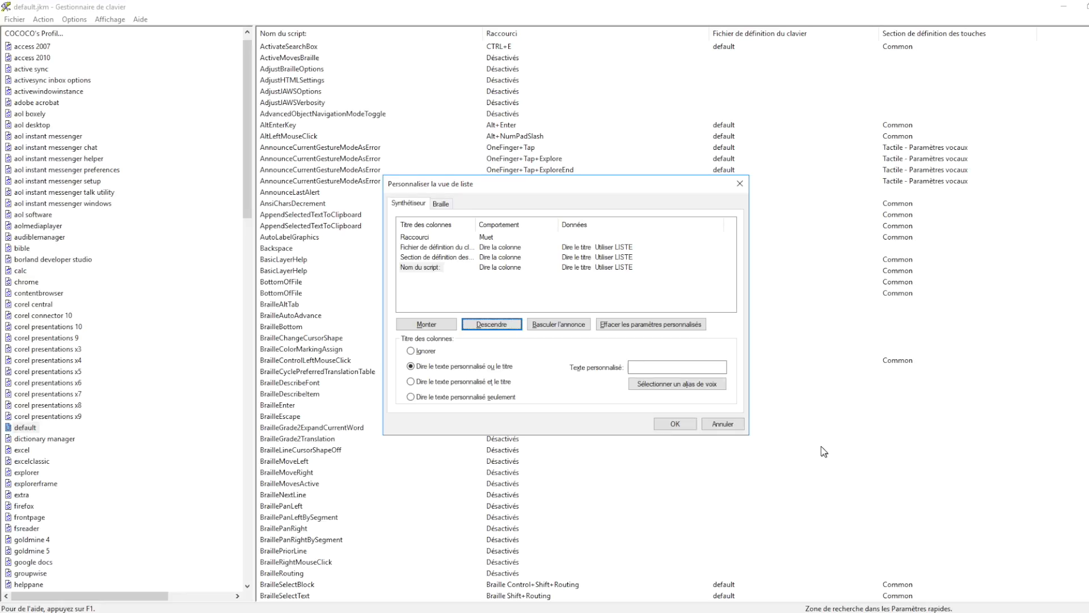
Step: Review each column's order and announcement behaviour, and save the list view customization
{"action": "key", "text": "shift+Tab"}
{"action": "key", "text": "shift+Tab"}
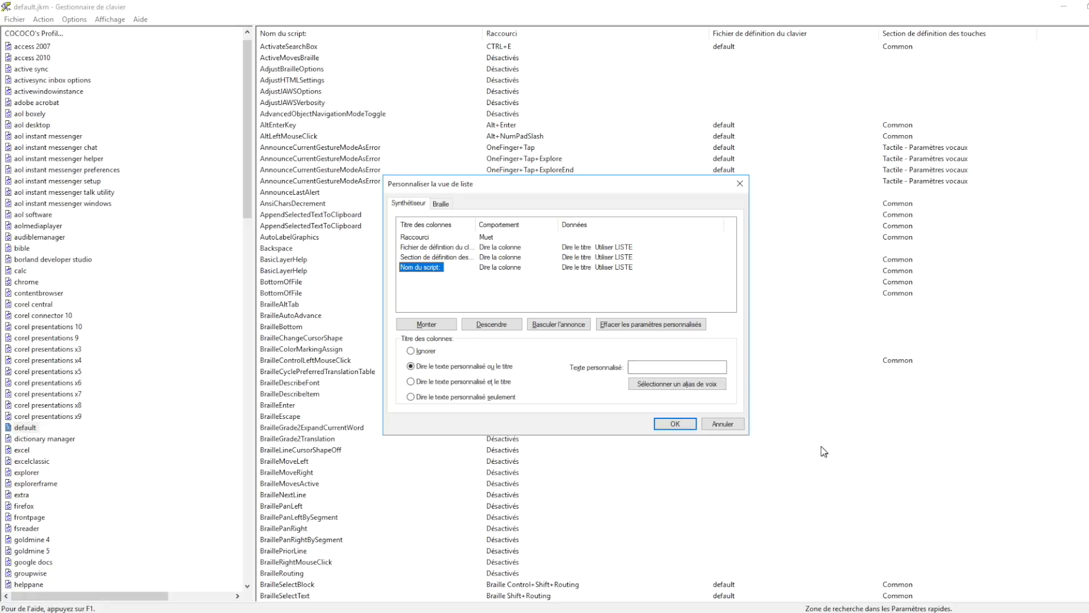
{"action": "key", "text": "Up"}
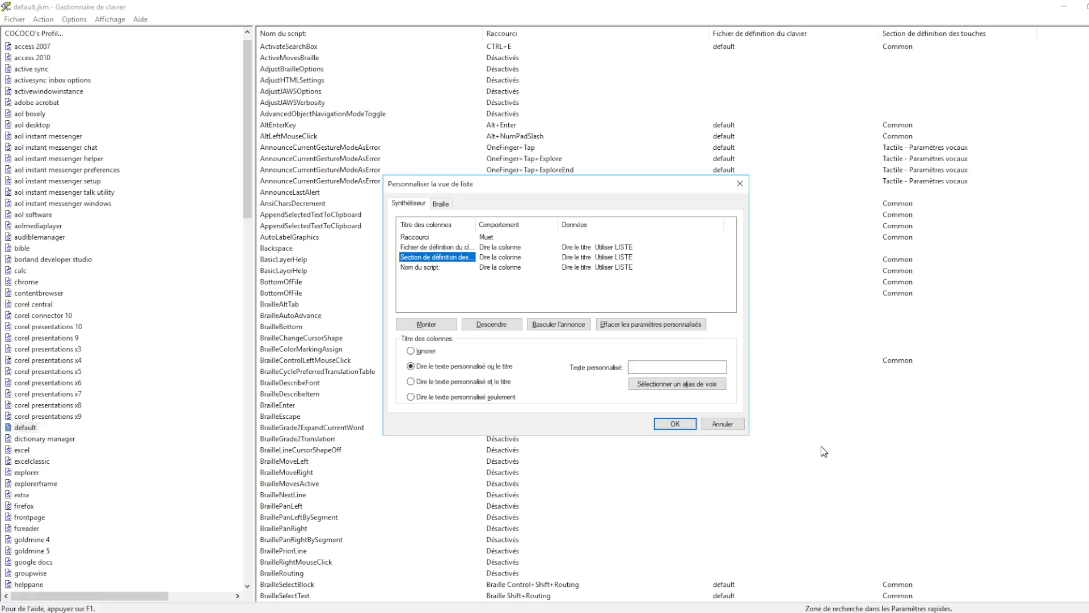
{"action": "key", "text": "Up"}
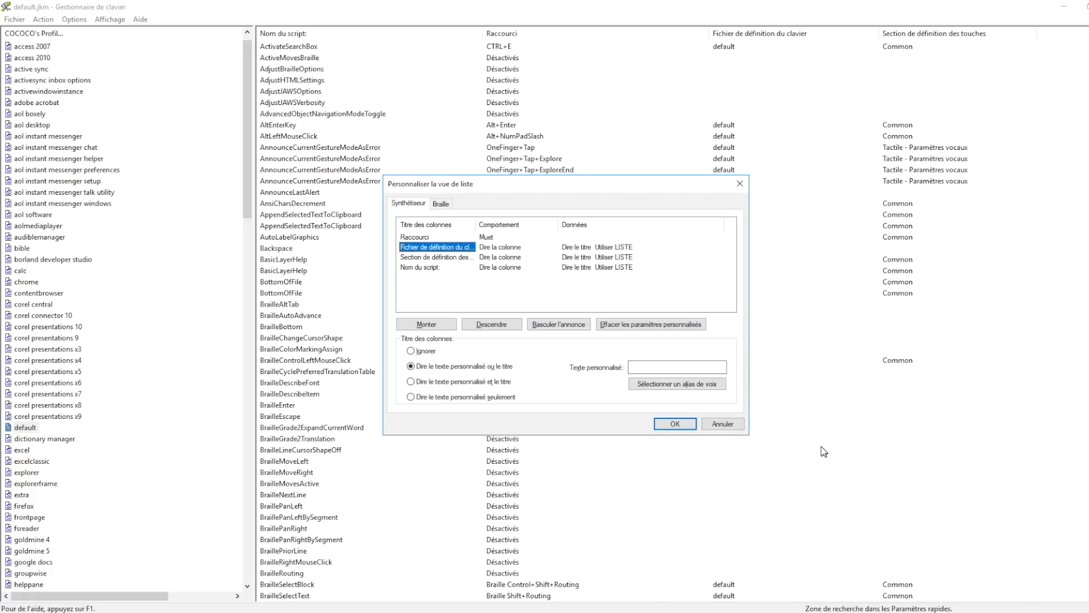
{"action": "key", "text": "Up"}
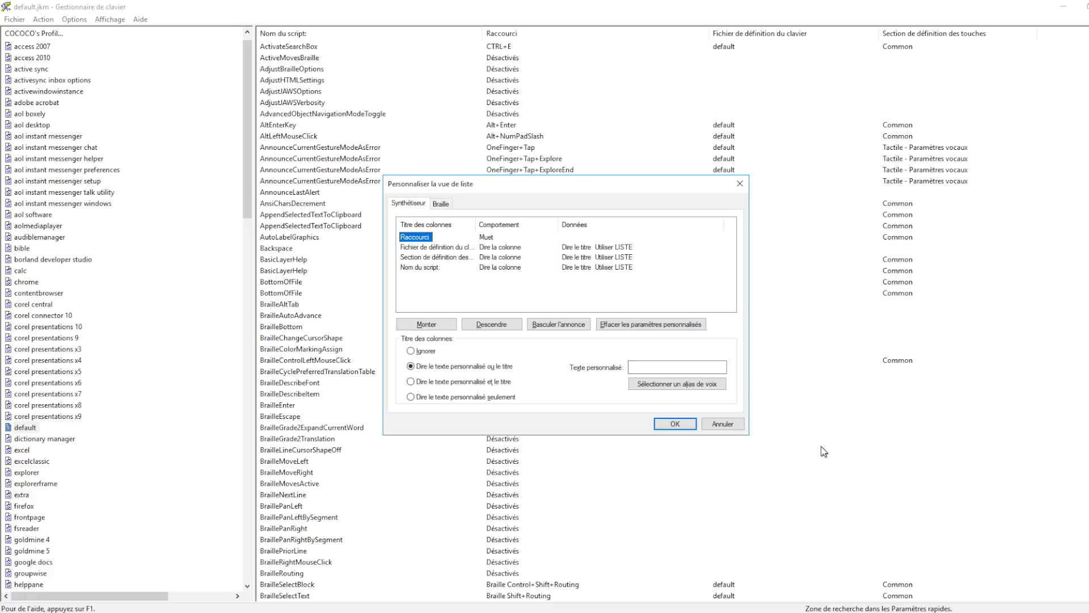
{"action": "key", "text": "Down"}
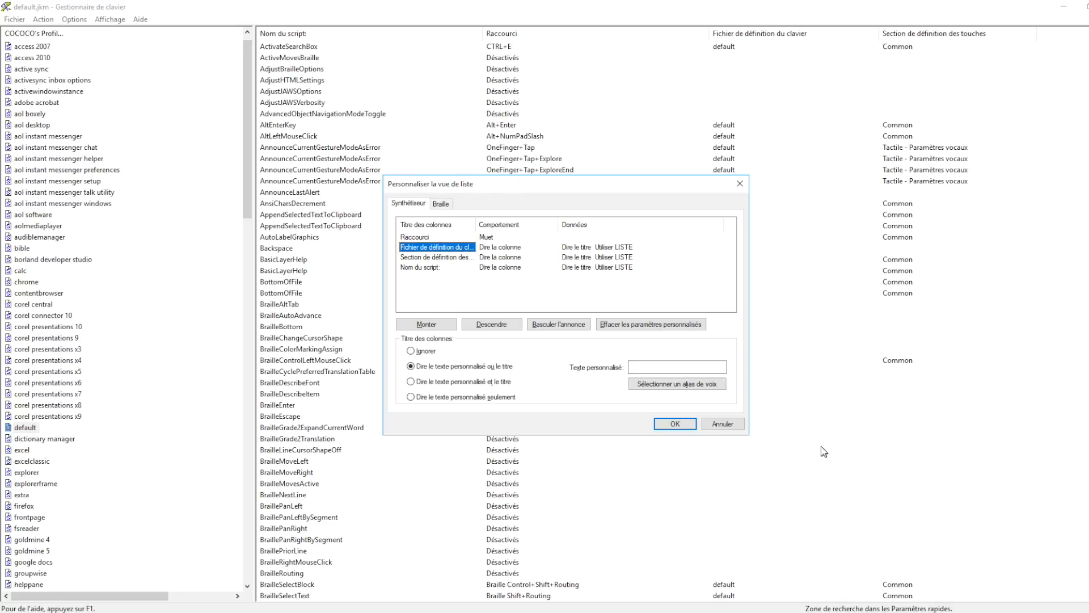
{"action": "key", "text": "Down"}
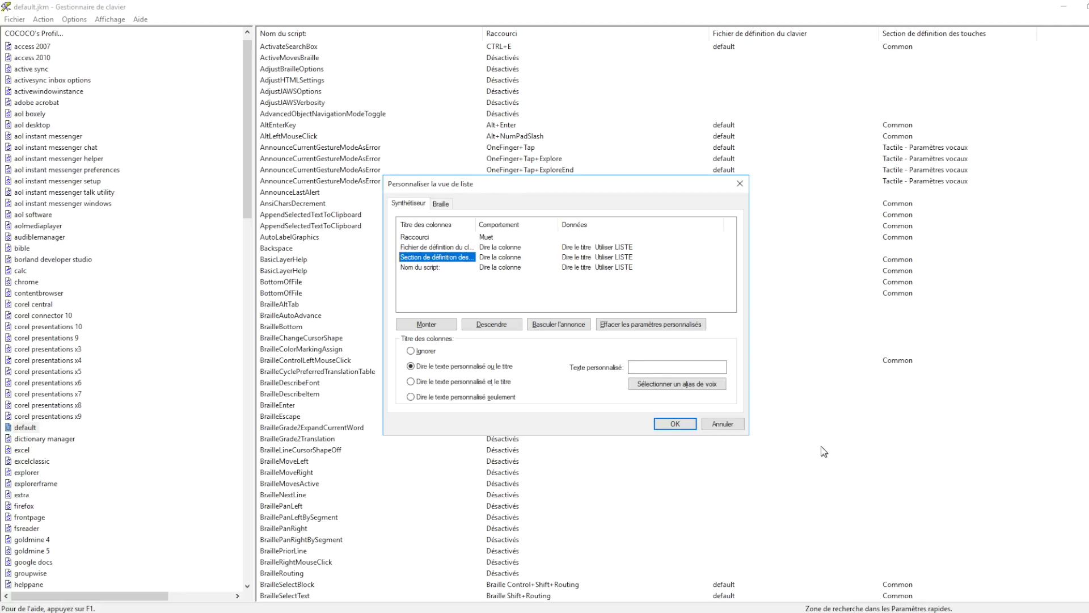
{"action": "key", "text": "Down"}
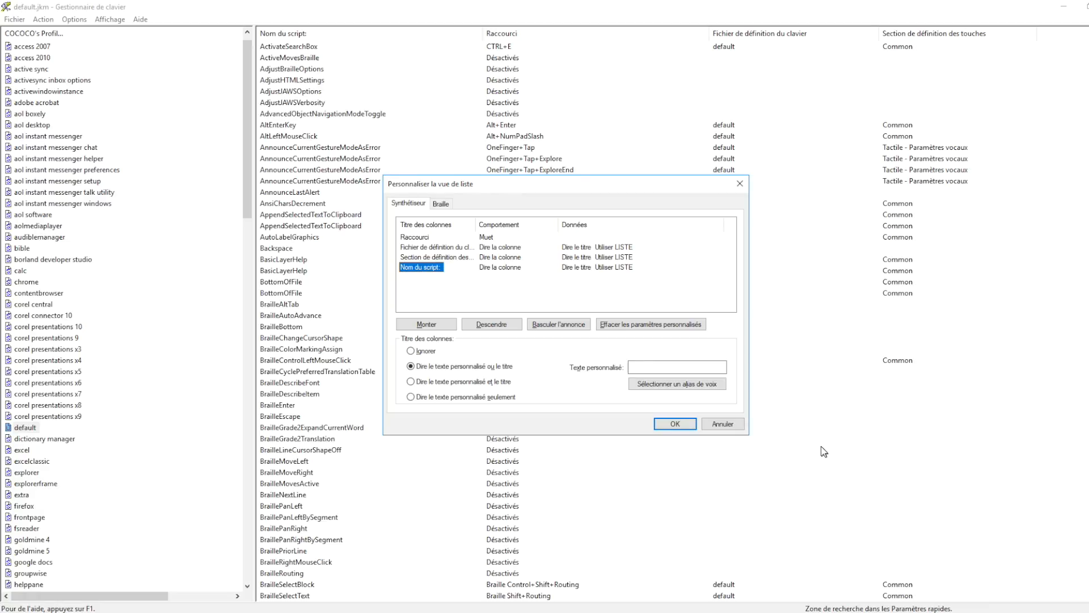
{"action": "key", "text": "Return"}
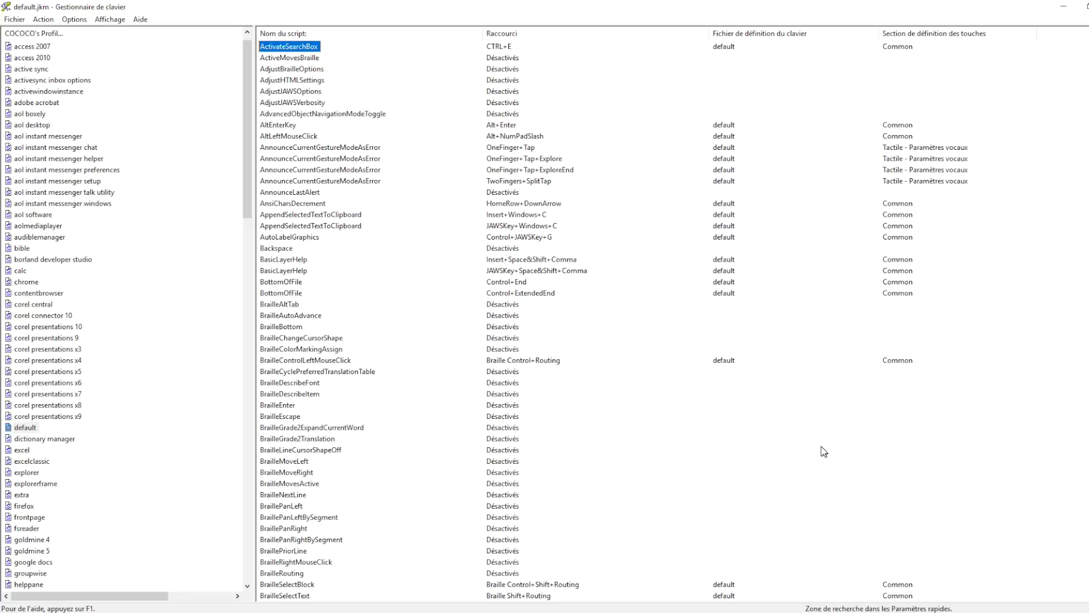
Step: Reopen "Personnaliser la vue de liste", clear all its custom settings, and check how the first scripts in the list are read
{"action": "key", "text": "Insert+F2"}
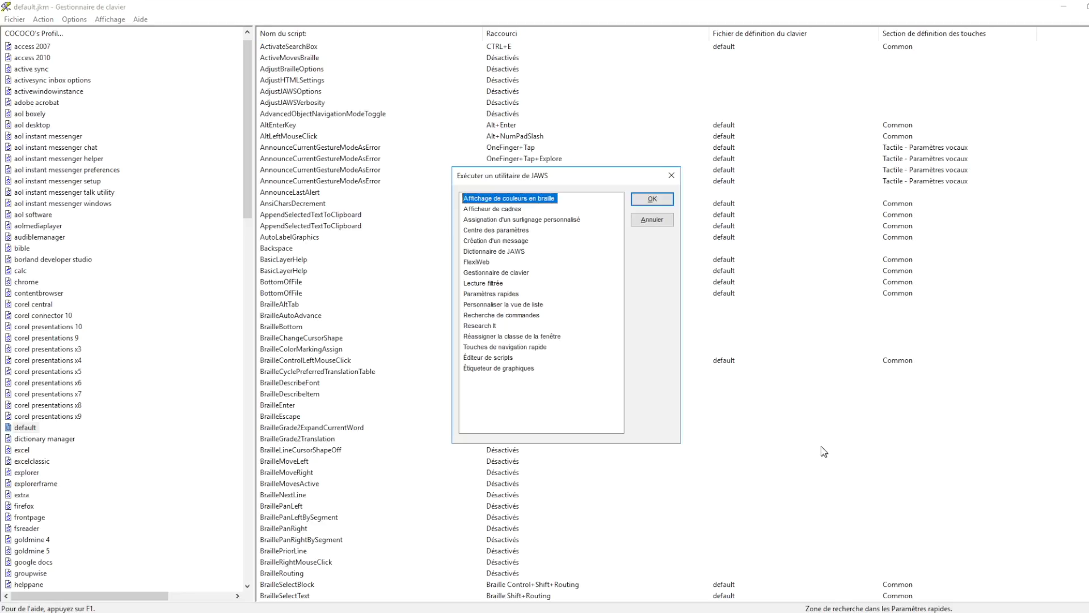
{"action": "key", "text": "p"}
{"action": "key", "text": "p"}
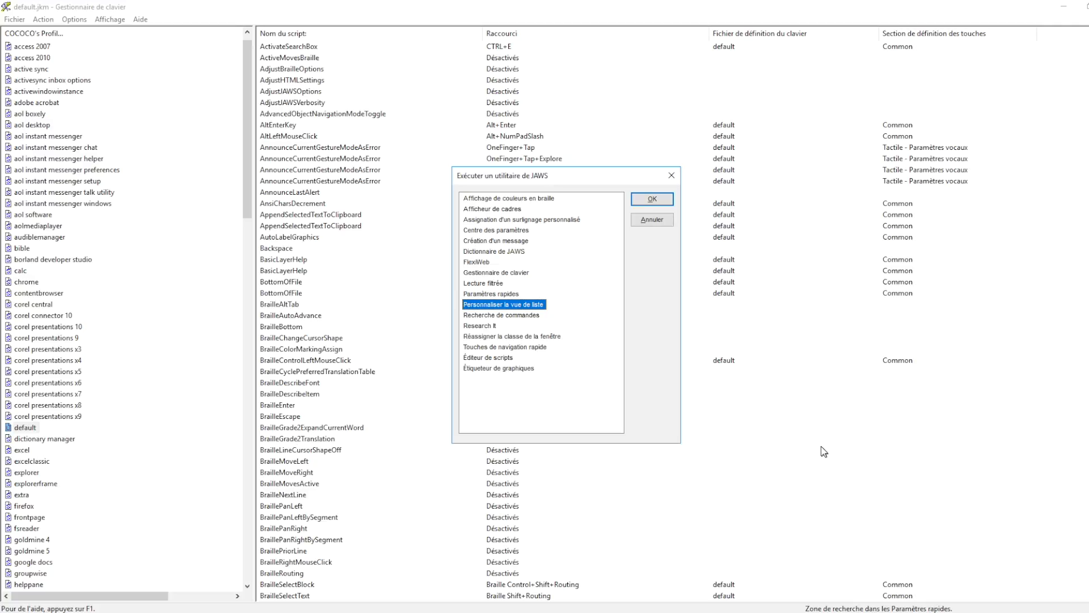
{"action": "key", "text": "Return"}
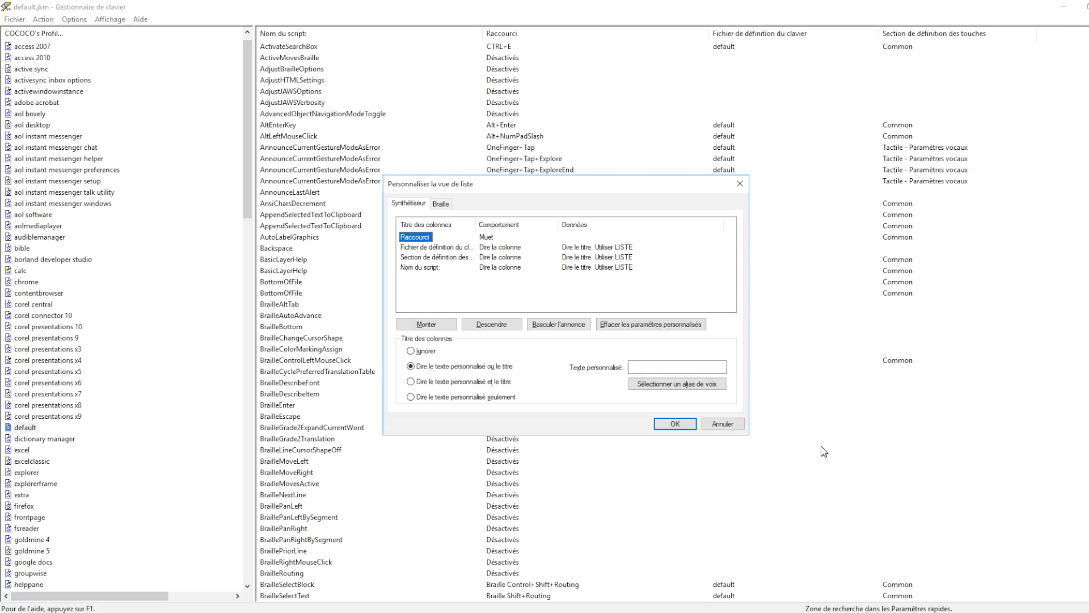
{"action": "key", "text": "Tab"}
{"action": "key", "text": "Tab"}
{"action": "key", "text": "Tab"}
{"action": "key", "text": "Tab"}
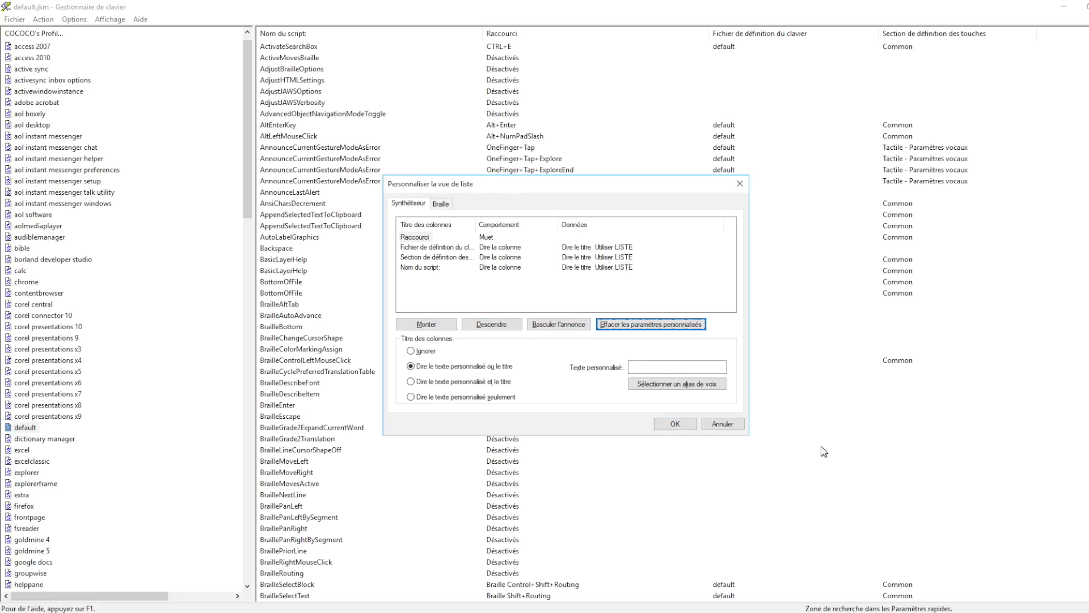
{"action": "key", "text": "space"}
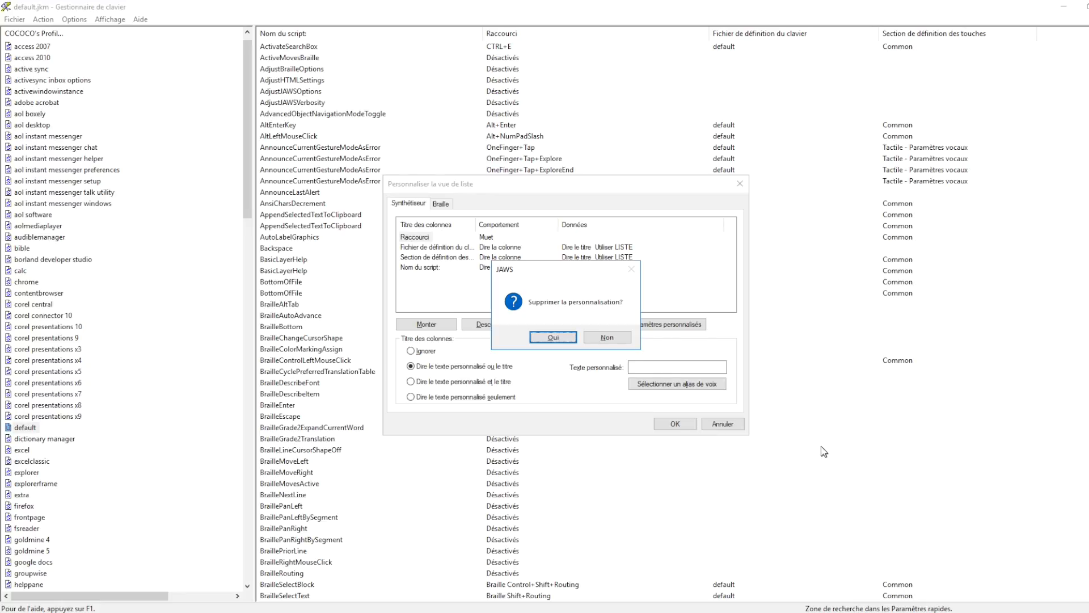
{"action": "key", "text": "Return"}
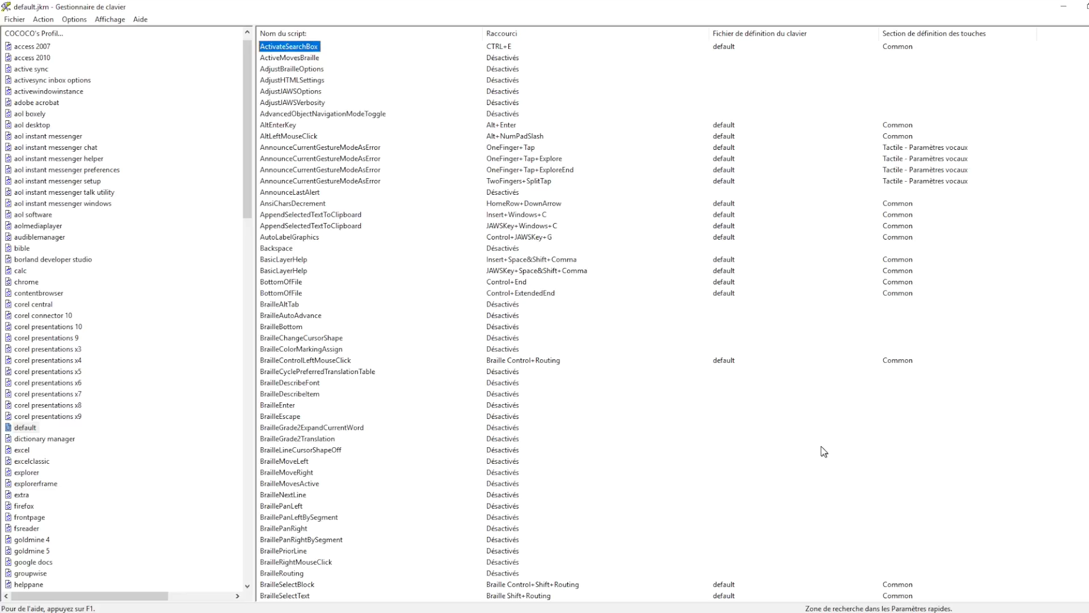
{"action": "key", "text": "Down"}
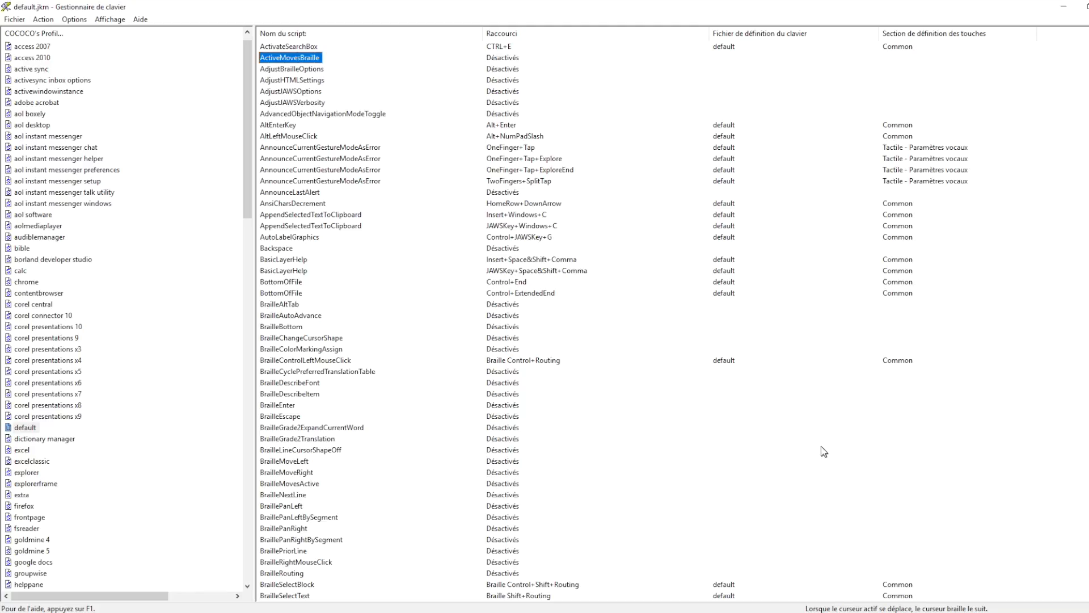
{"action": "key", "text": "Up"}
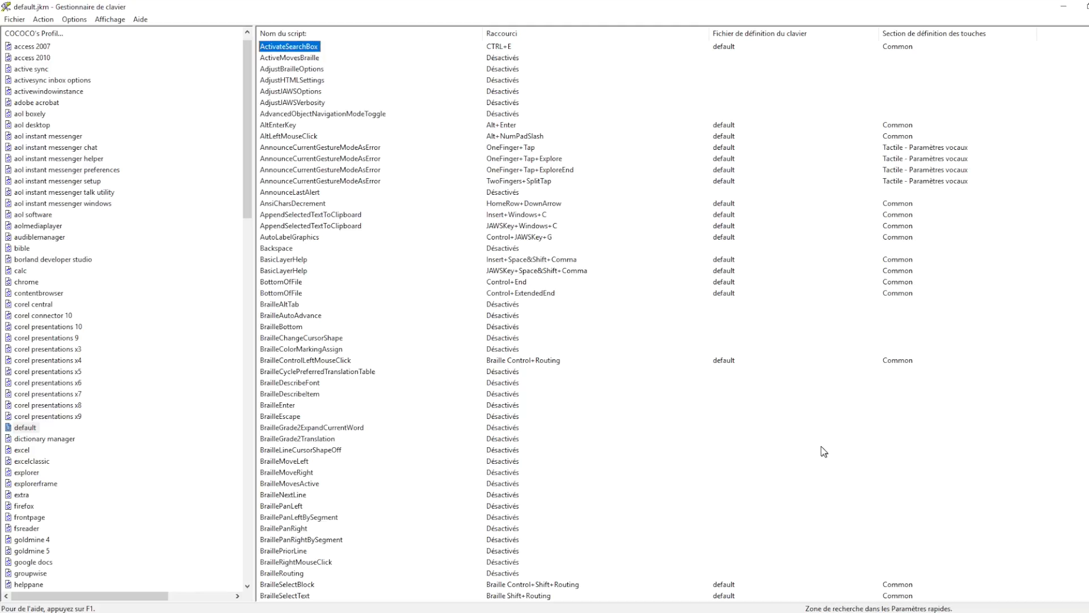